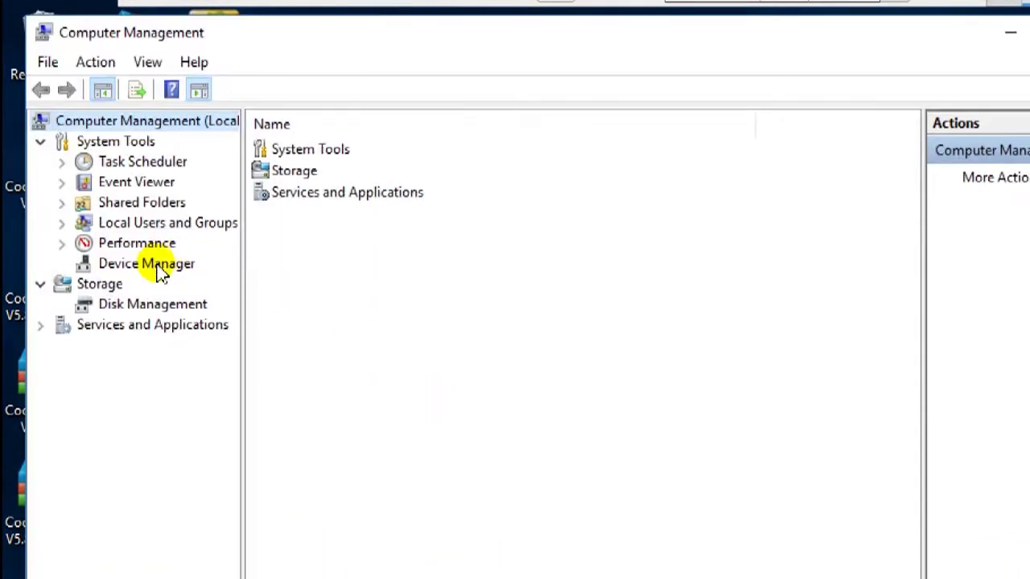
- Show Device Manager with Ports (COM & LPT) and Network adapters expanded to reveal Scott Safety MasterDock II
click(157, 265)
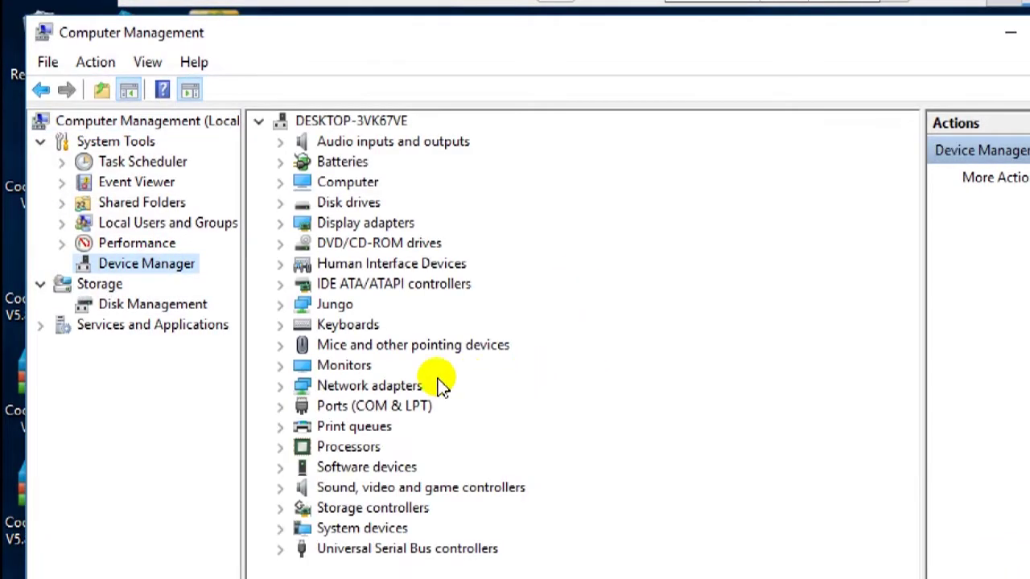
click(279, 405)
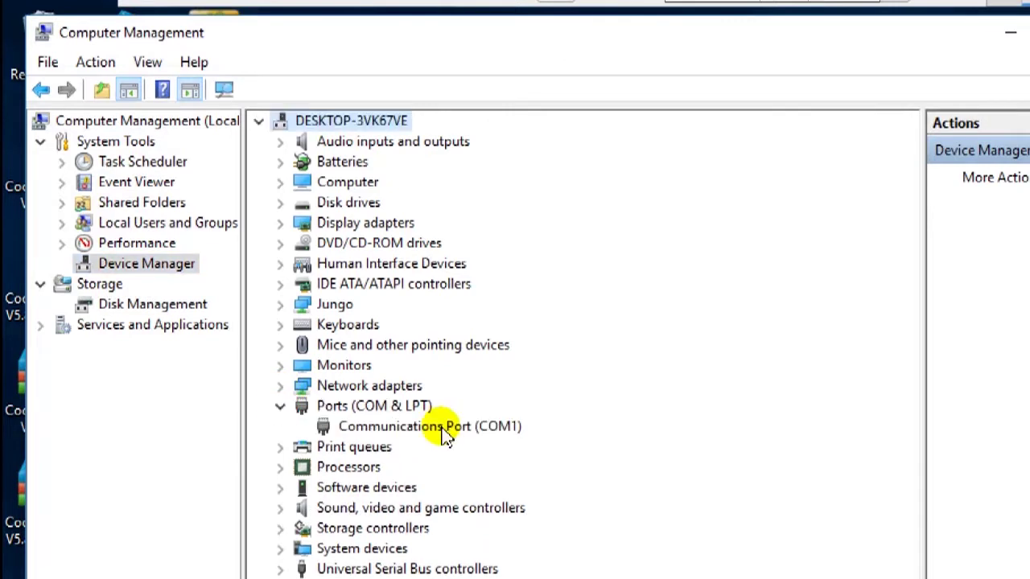
click(279, 385)
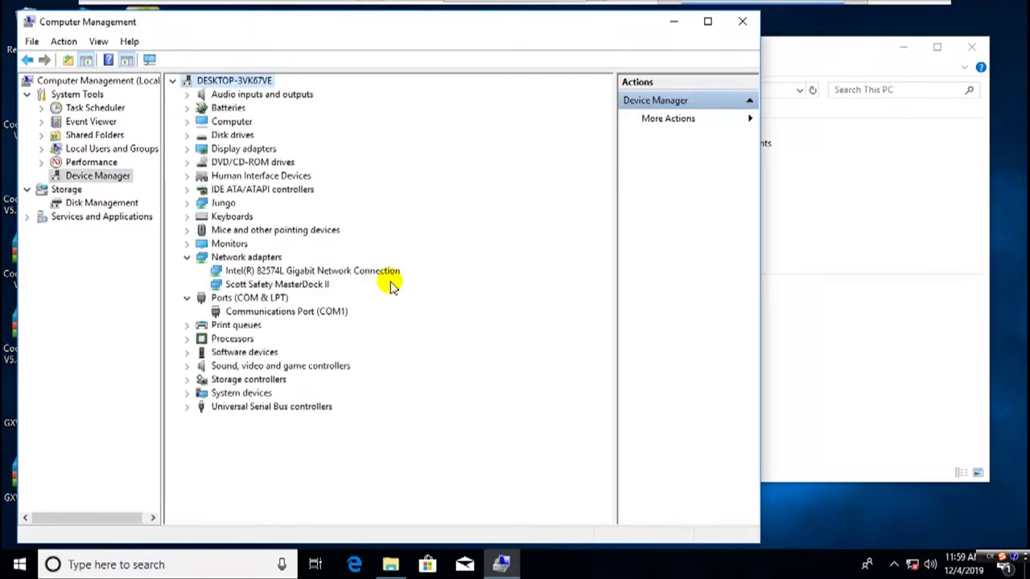
click(309, 286)
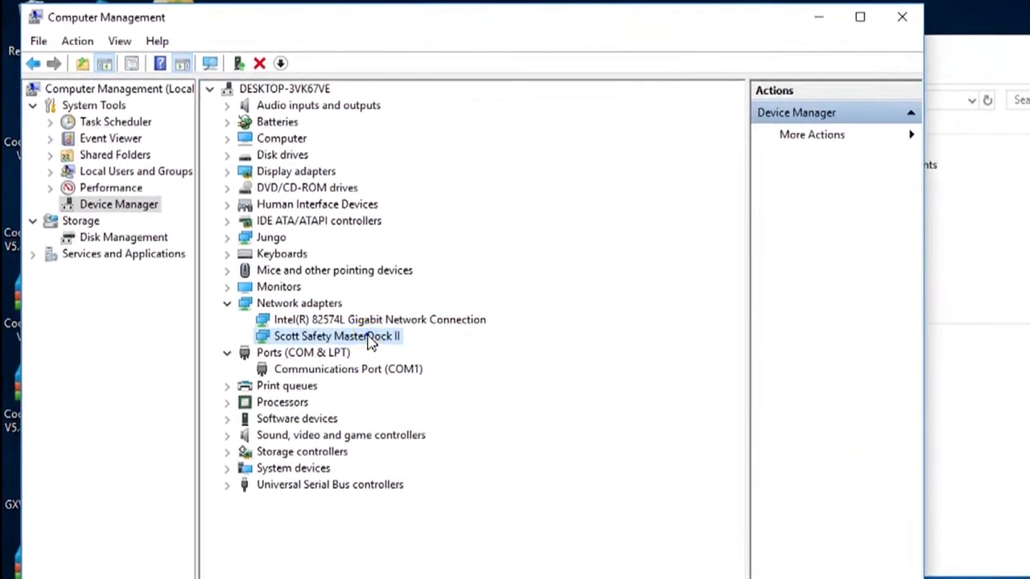
right_click(367, 335)
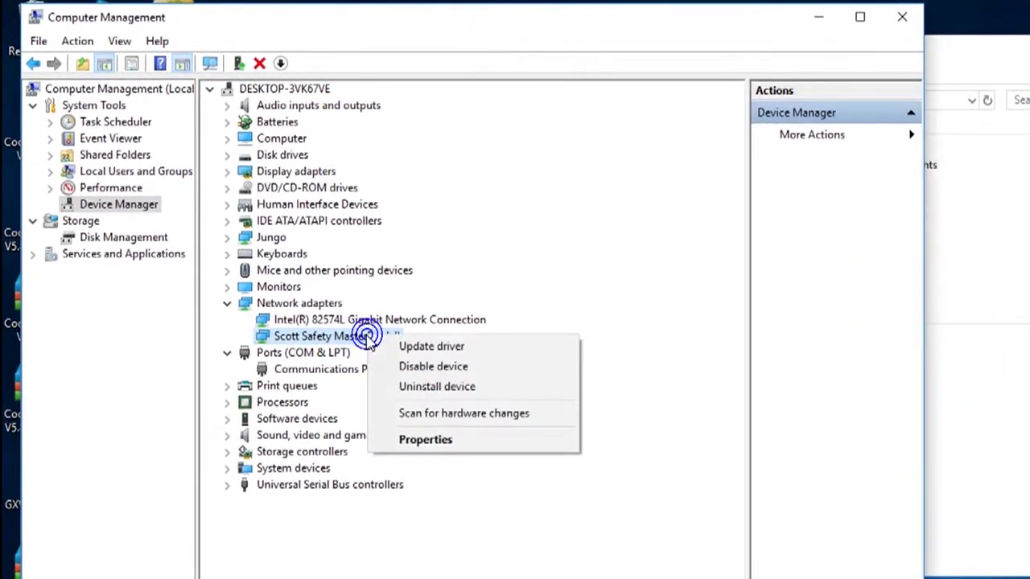
click(411, 346)
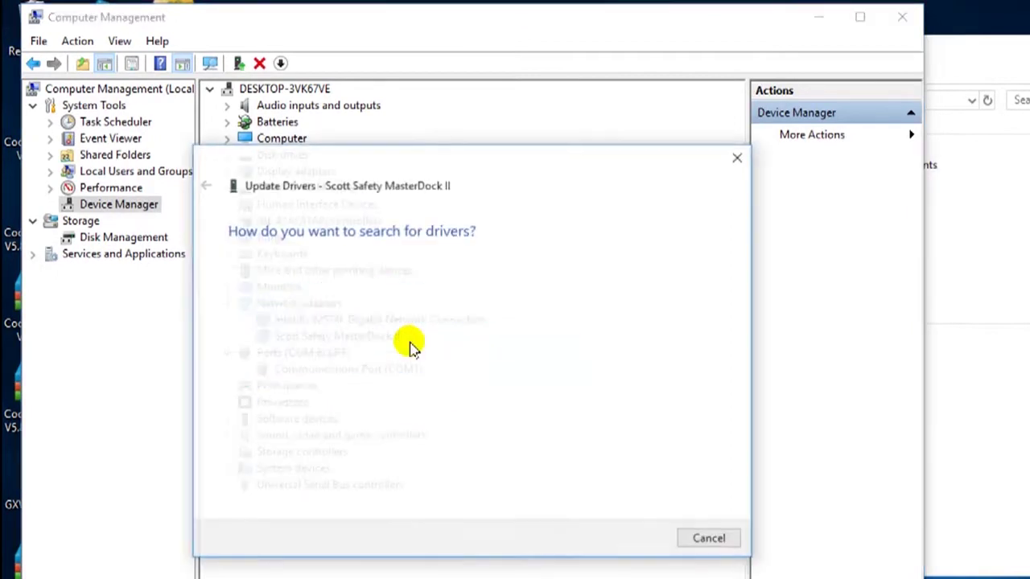
click(415, 412)
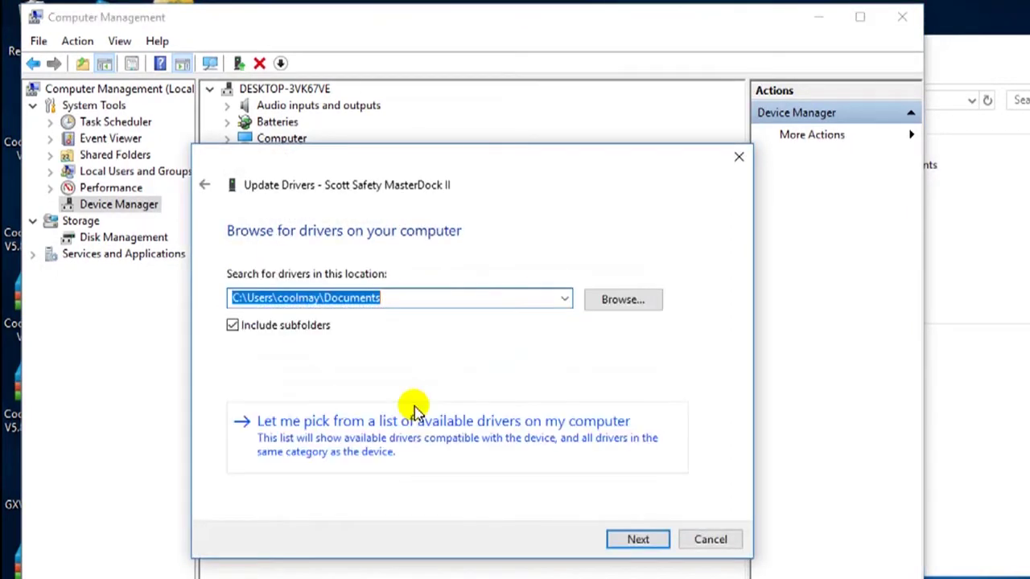
click(409, 425)
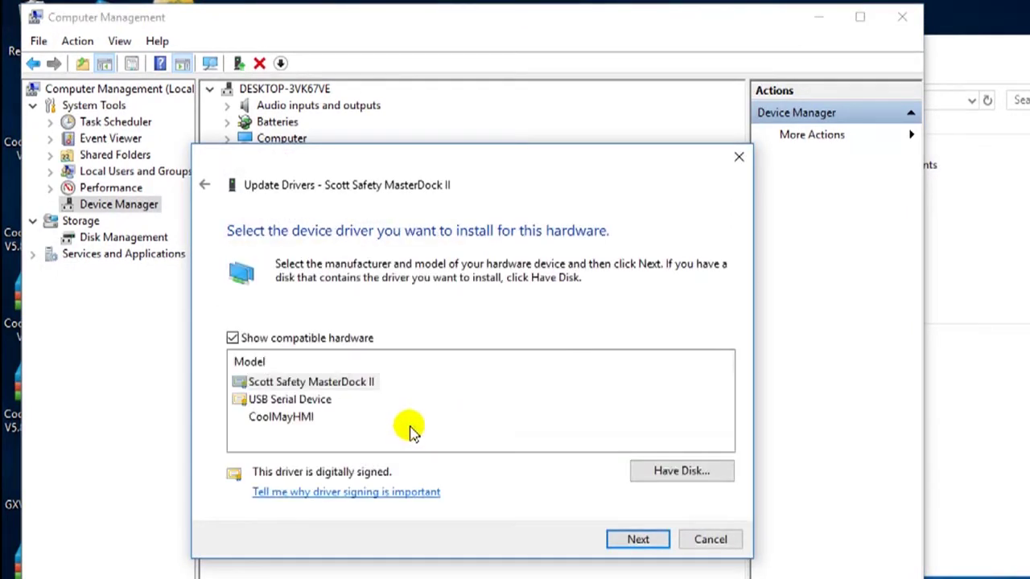
click(289, 418)
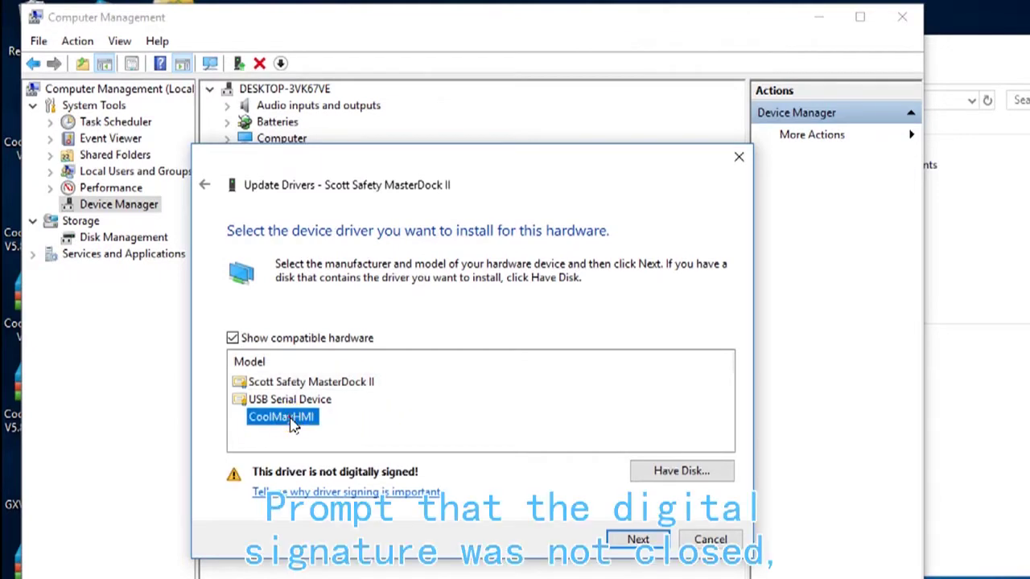
key(Return)
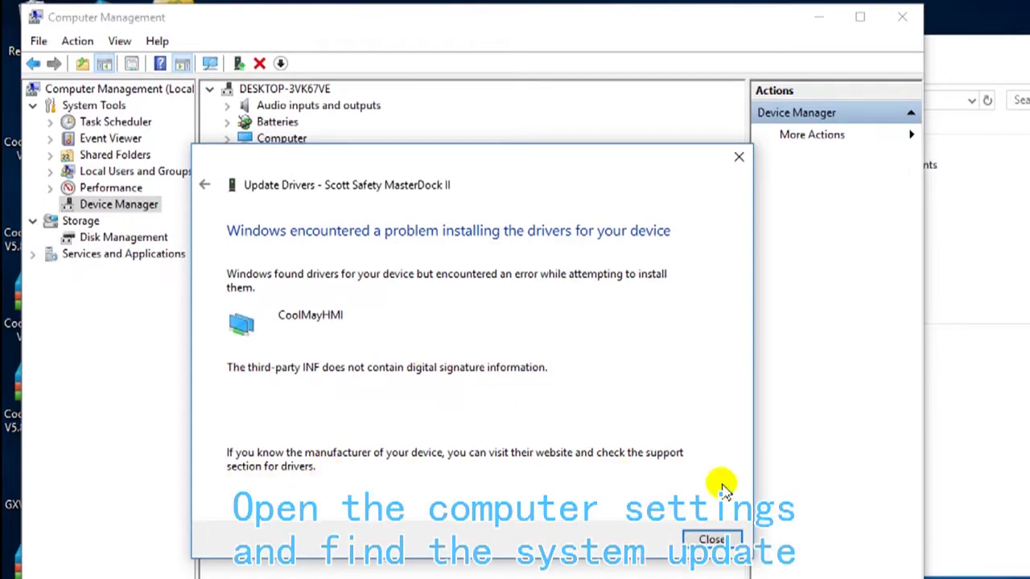
click(712, 538)
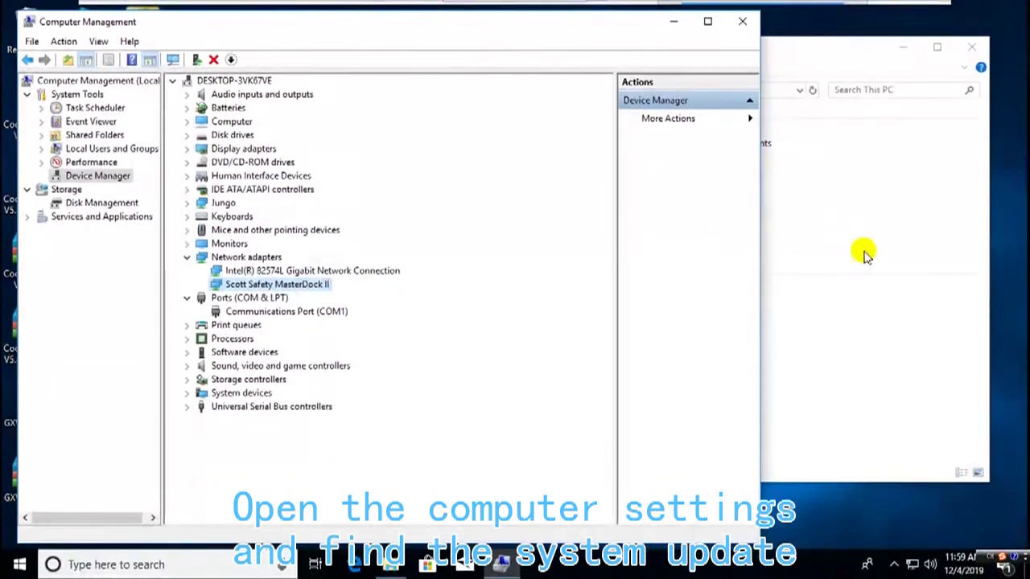
- Use Restart now under Advanced startup in Settings > Update & Security > Recovery
click(20, 567)
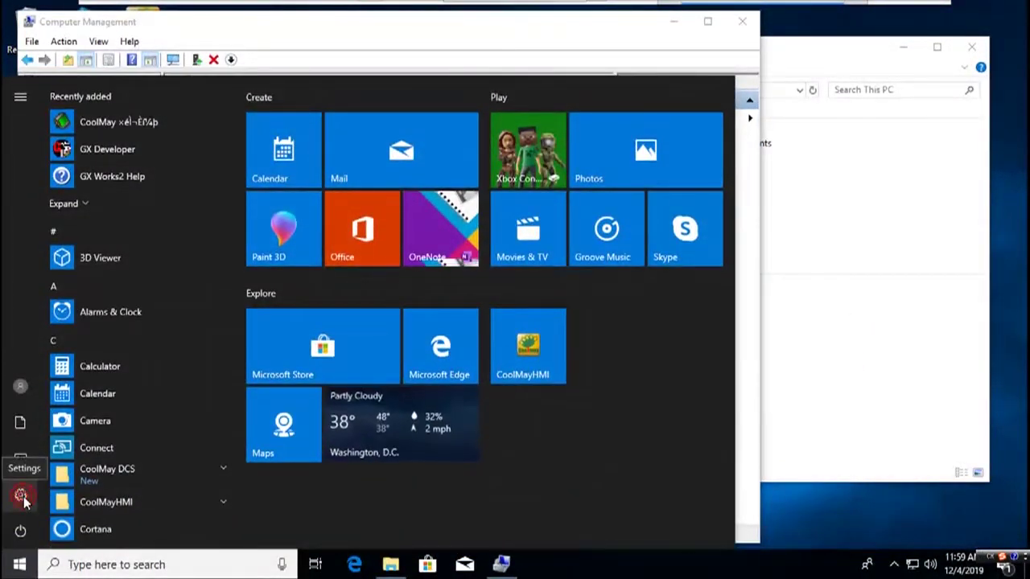
click(21, 497)
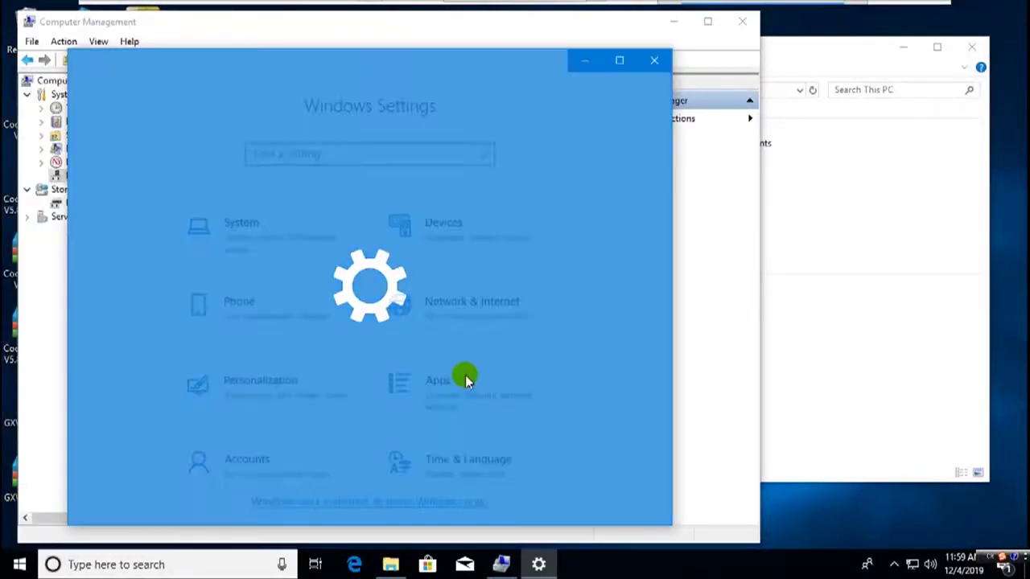
scroll(466, 377, down, 1)
scroll(466, 376, down, 5)
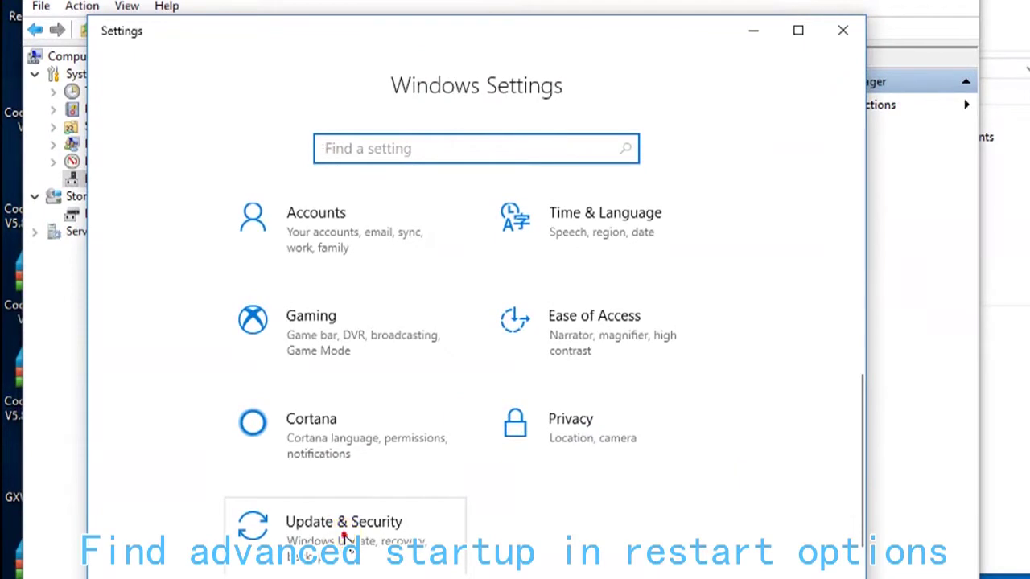
click(391, 505)
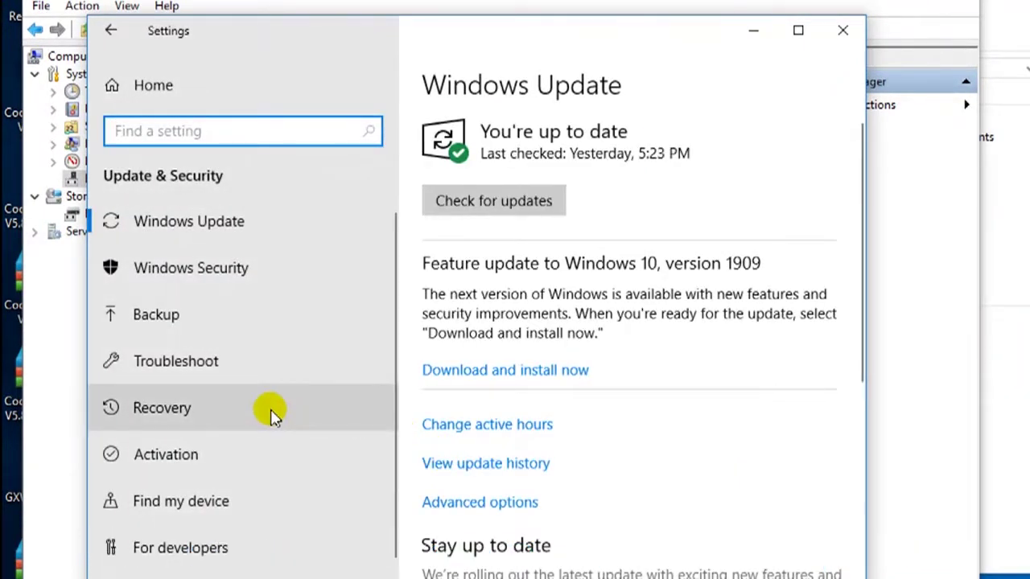
click(271, 412)
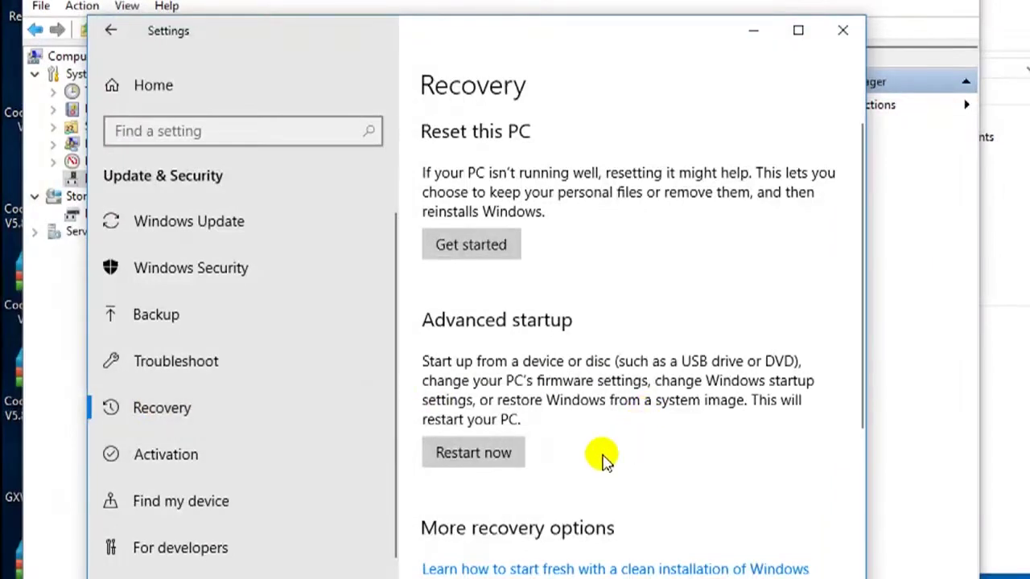
click(511, 455)
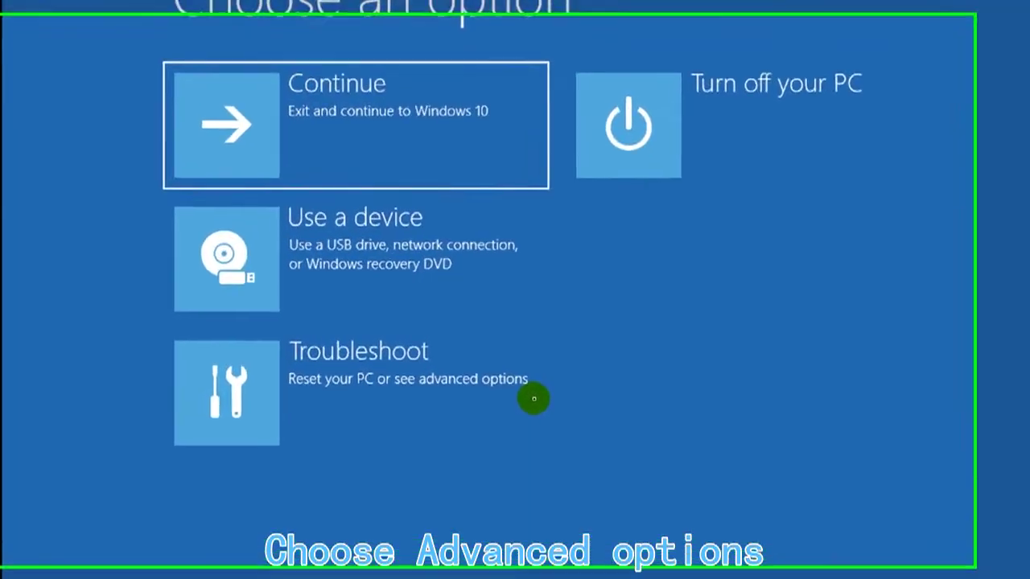
- Restart via Troubleshoot > Advanced options > Startup Settings to get the boot options list
click(255, 394)
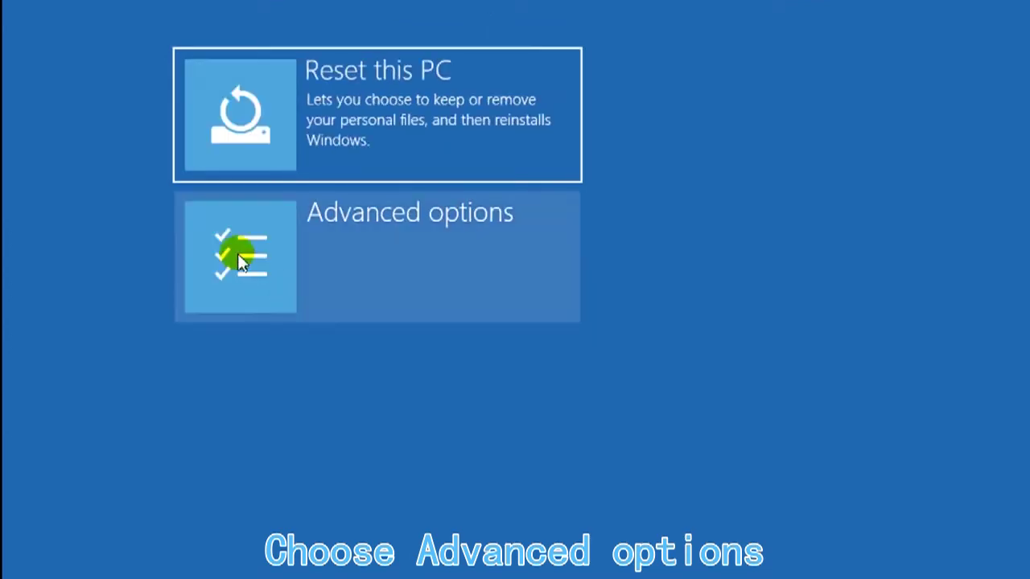
click(237, 254)
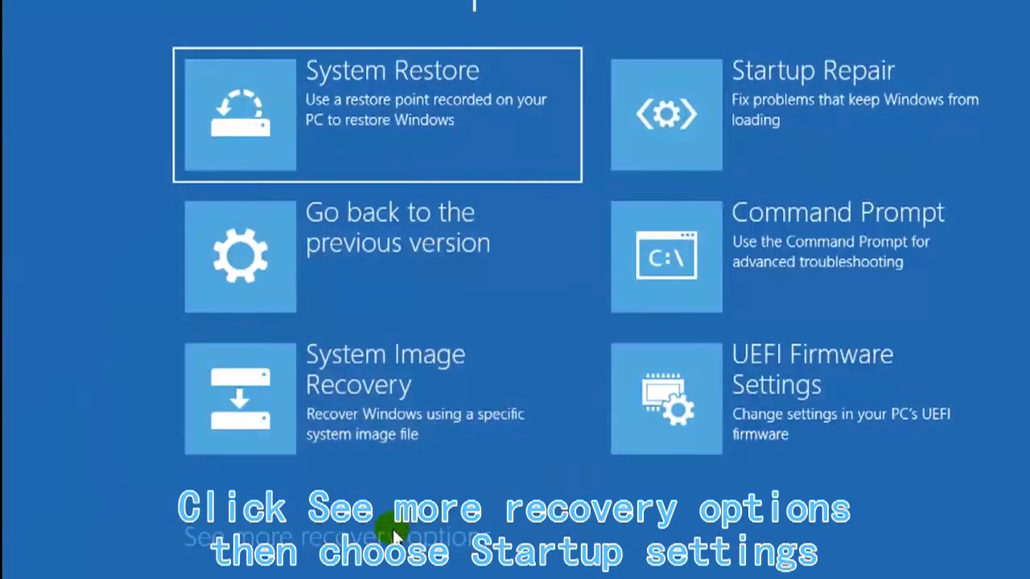
click(273, 535)
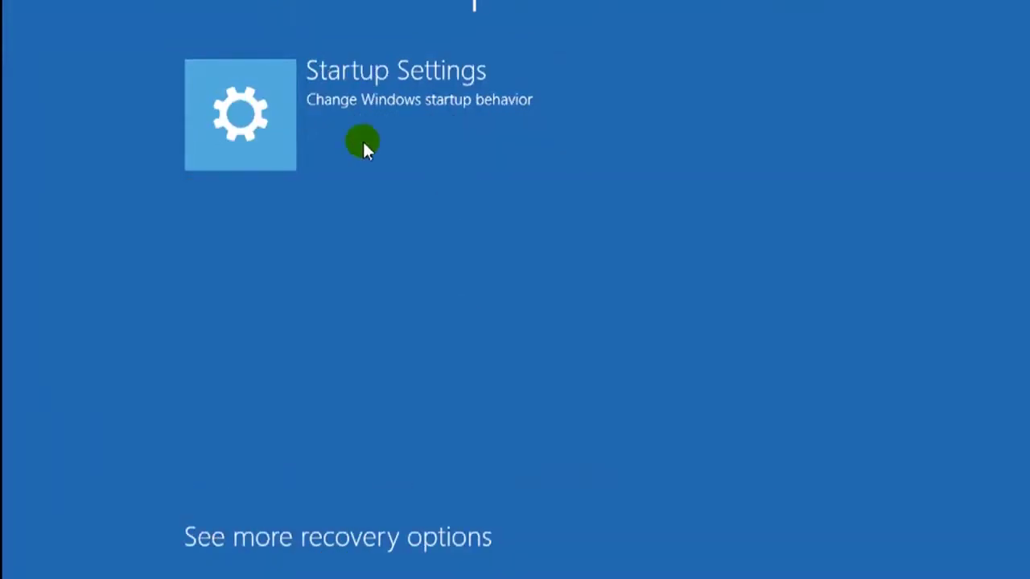
click(261, 129)
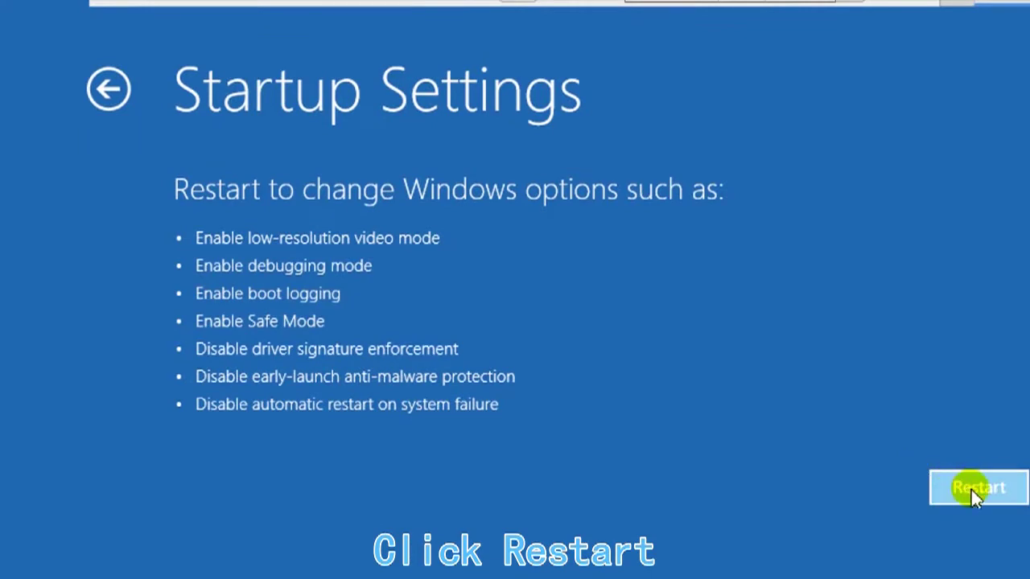
click(972, 489)
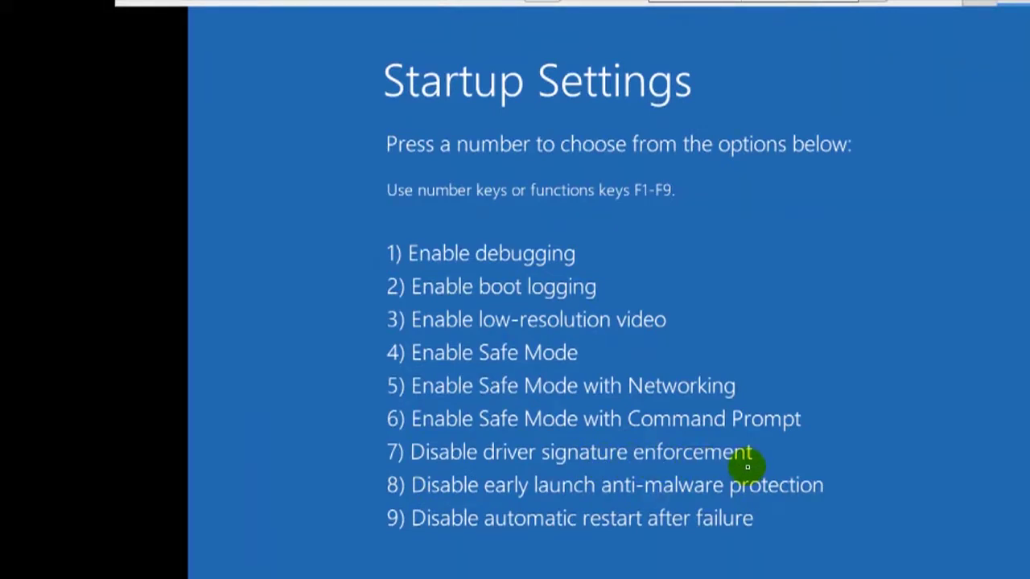
- Choose option 7, Disable driver signature enforcement, to boot Windows
key(7)
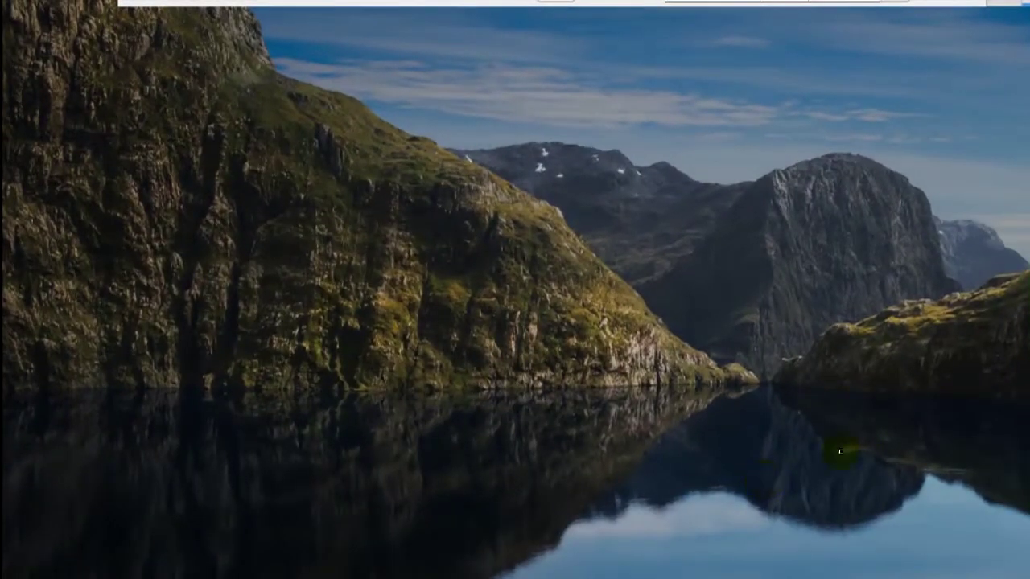
- Sign in to Windows by entering the account password on the lock screen
click(799, 471)
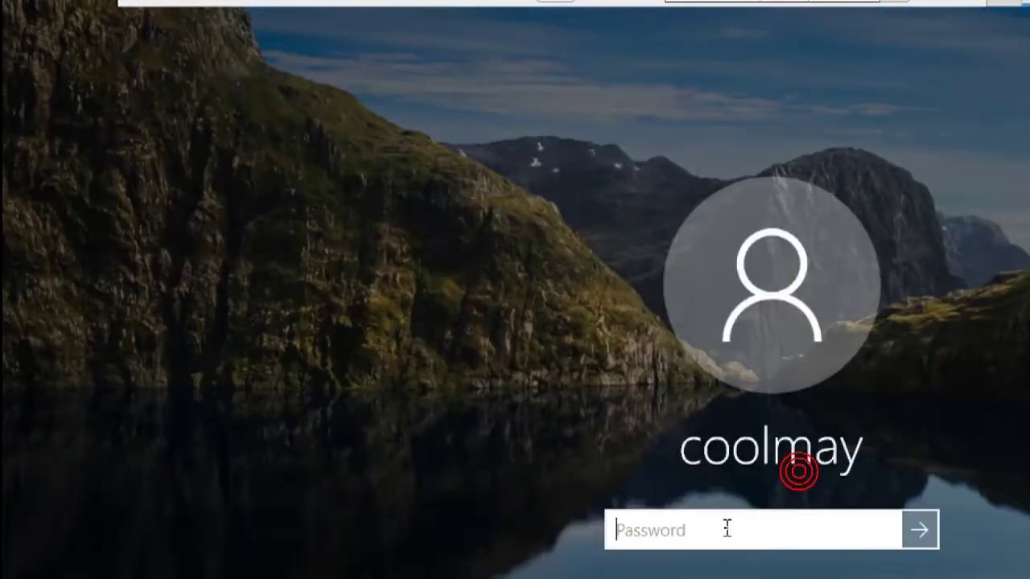
text(1)
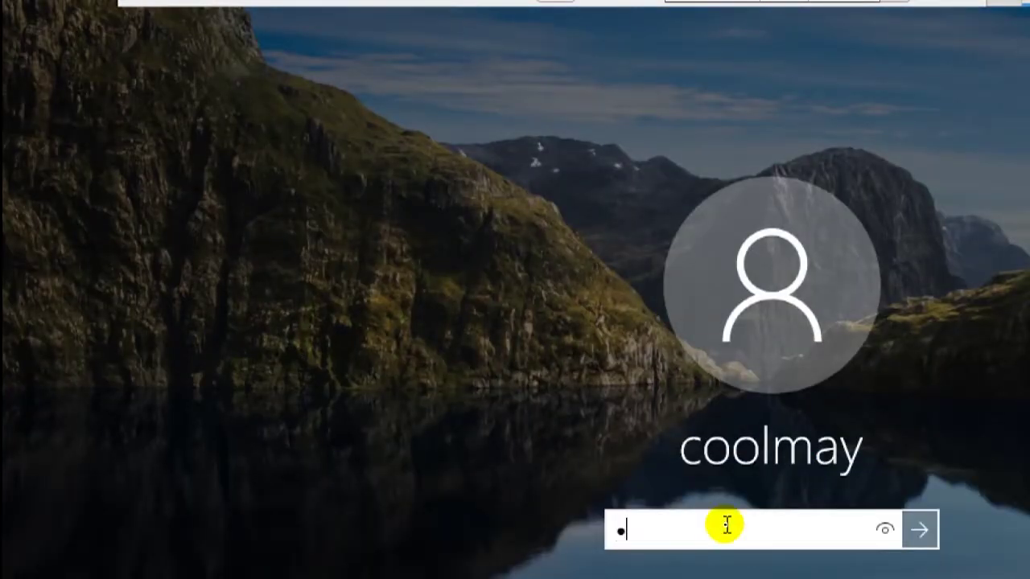
text(23456789)
key(Return)
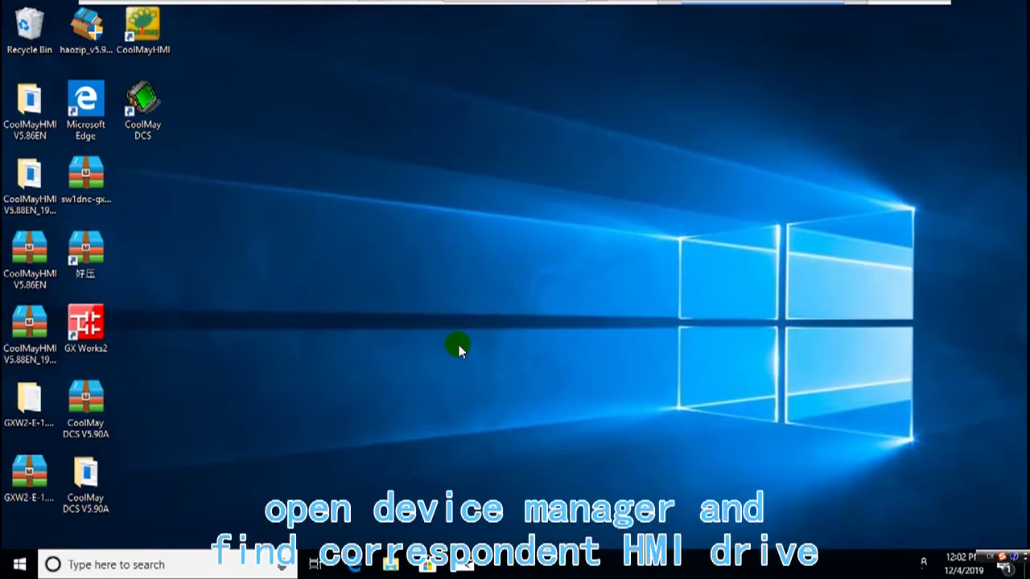
- Launch Computer Management from This PC's Manage command in File Explorer
key(super+e)
key(super+e)
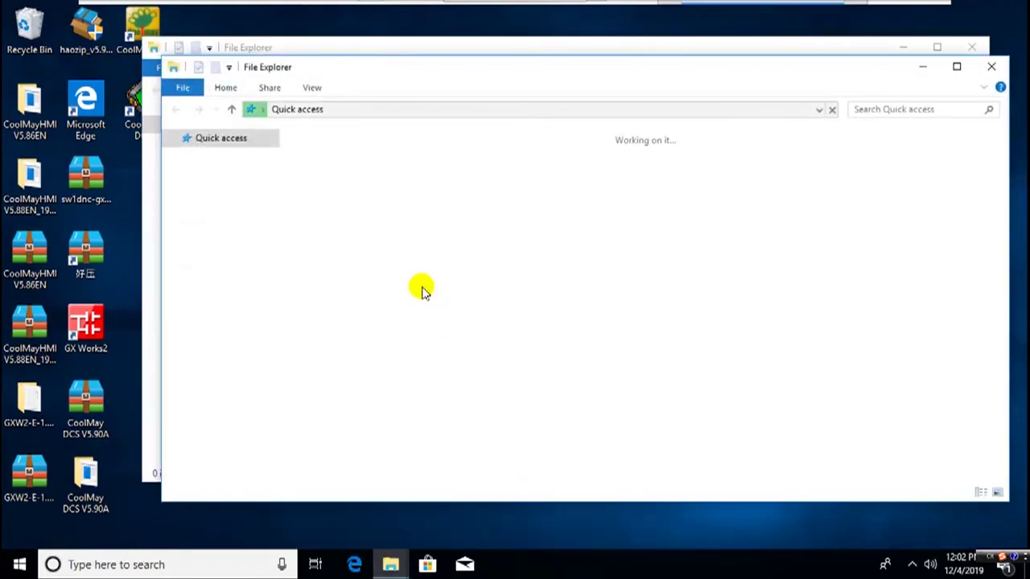
click(991, 65)
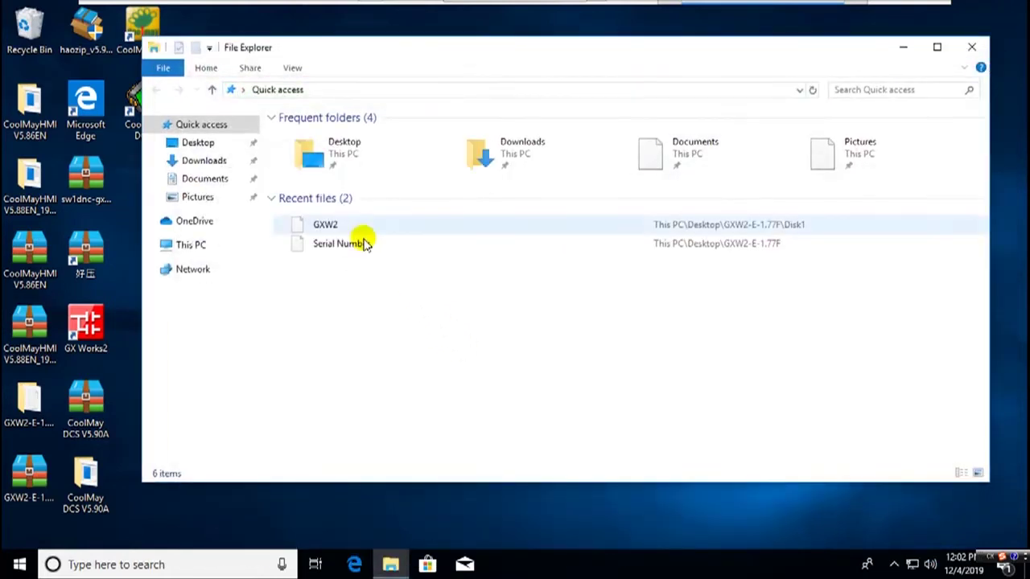
click(201, 246)
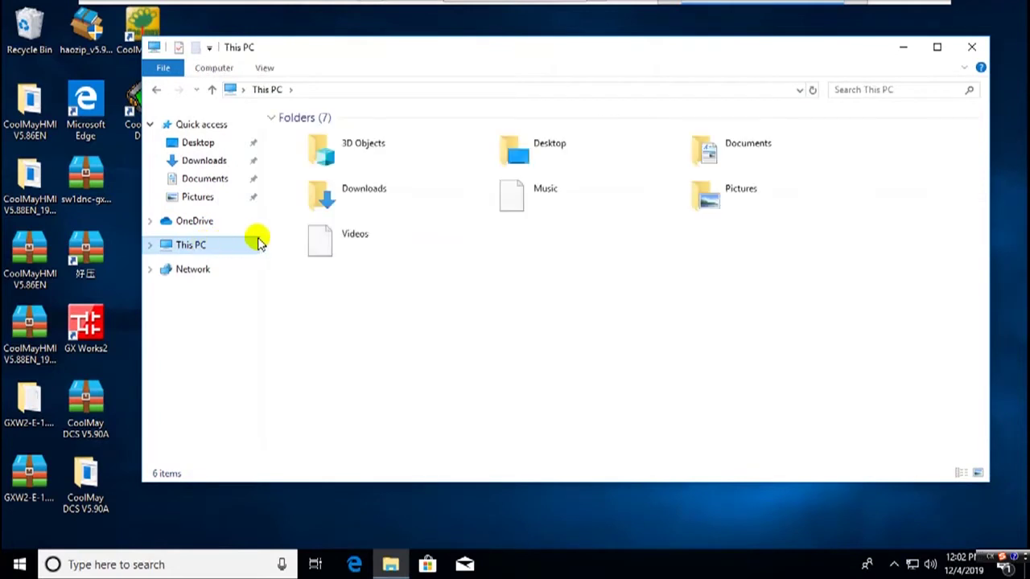
right_click(219, 250)
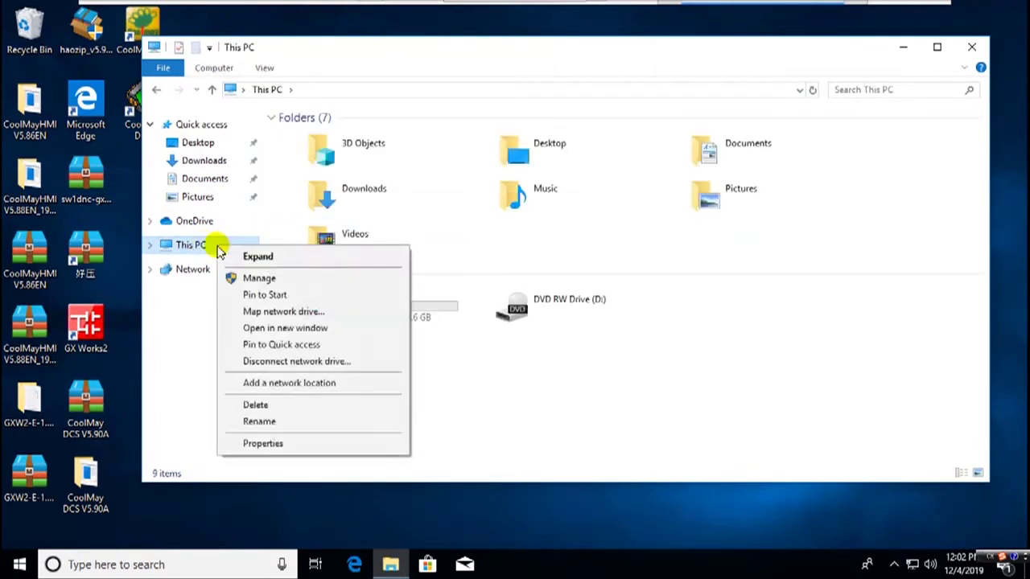
click(246, 282)
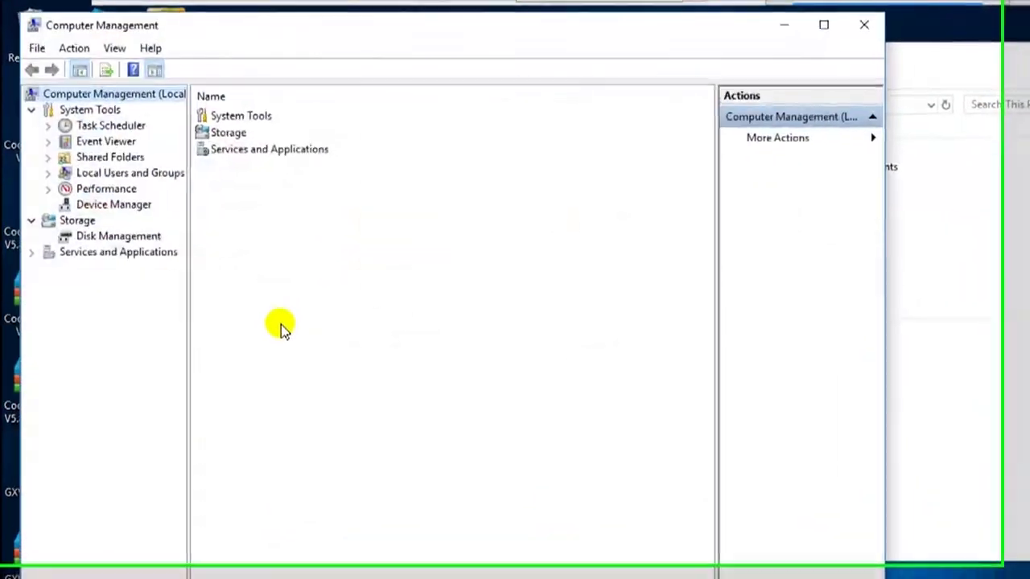
- Start a manual driver update for the Scott Safety MasterDock II adapter, picking from available drivers
click(117, 212)
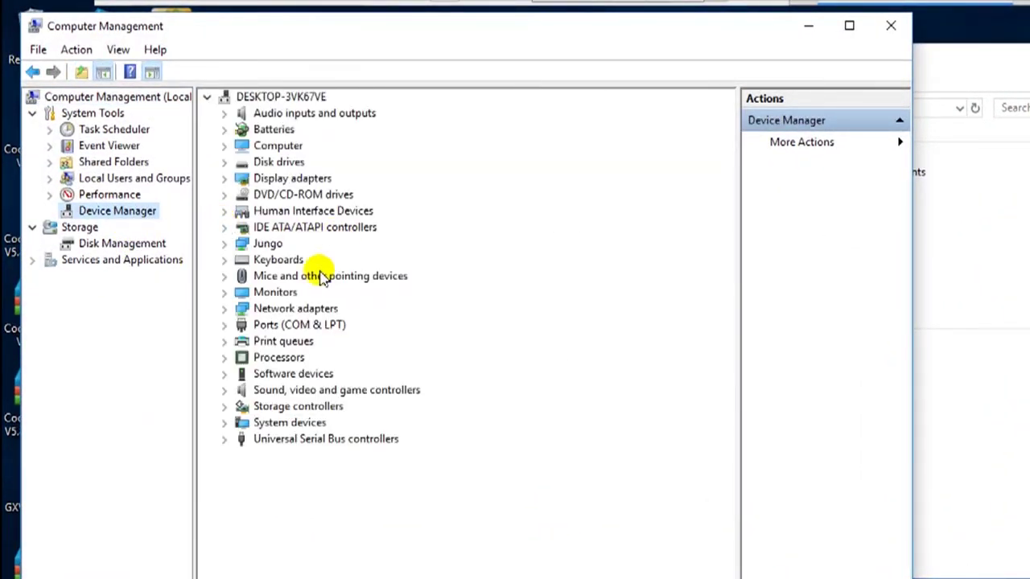
click(224, 310)
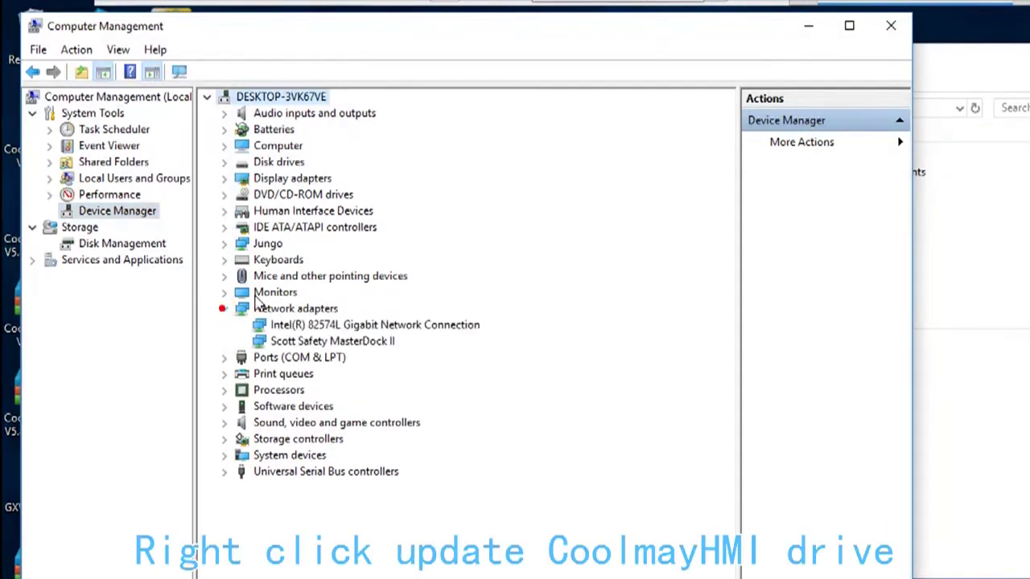
click(375, 343)
right_click(378, 347)
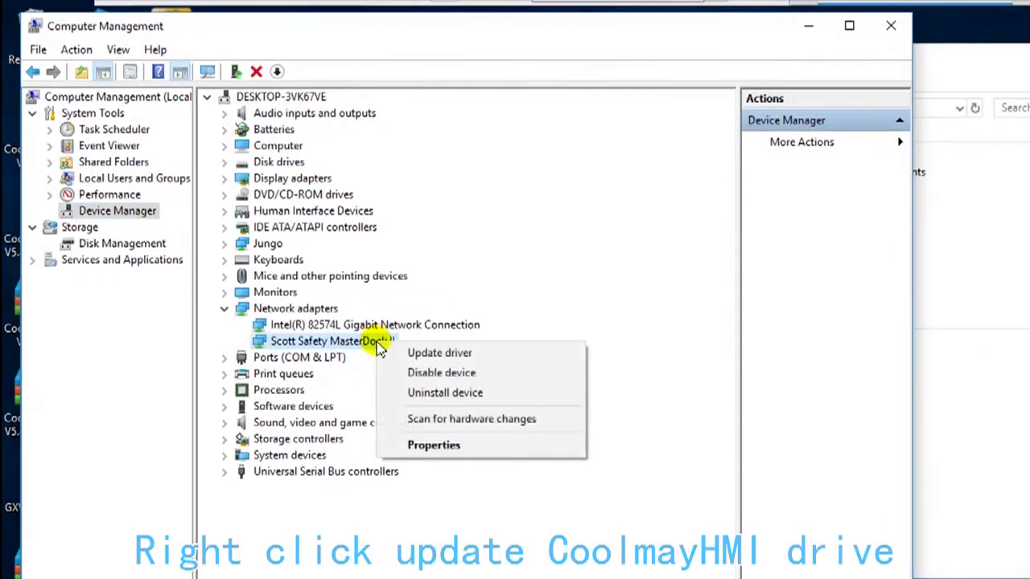
click(414, 352)
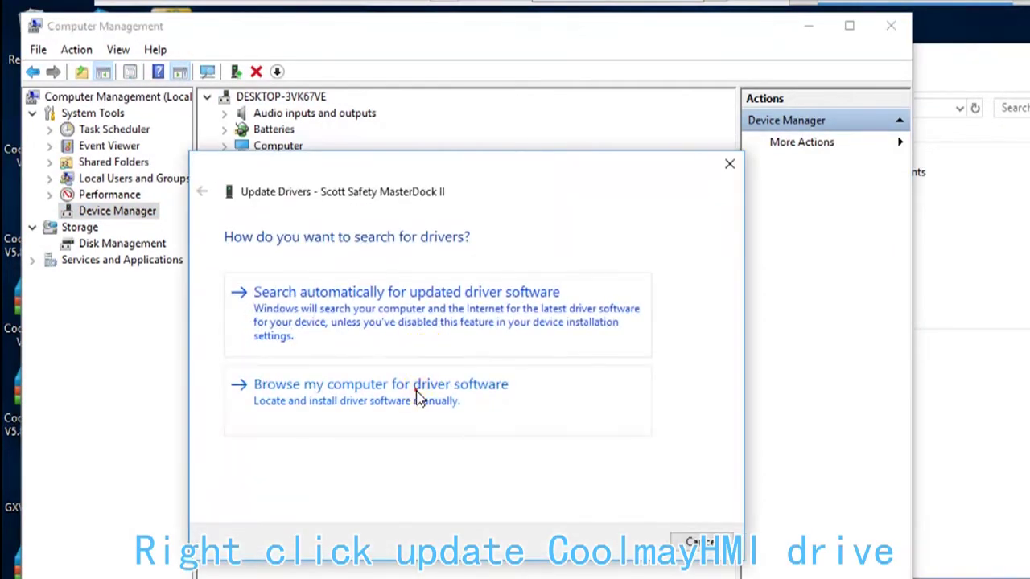
click(417, 386)
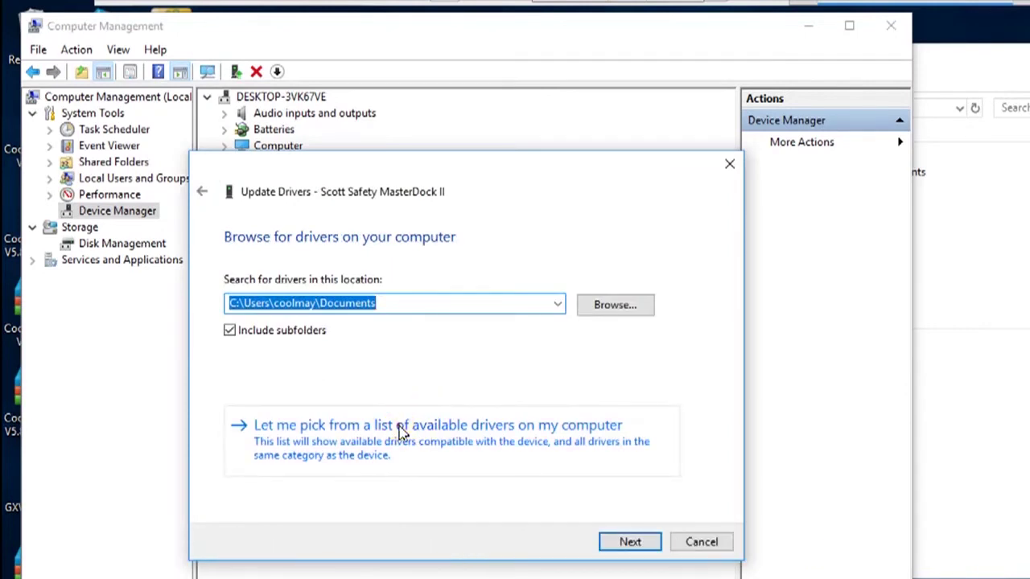
click(402, 428)
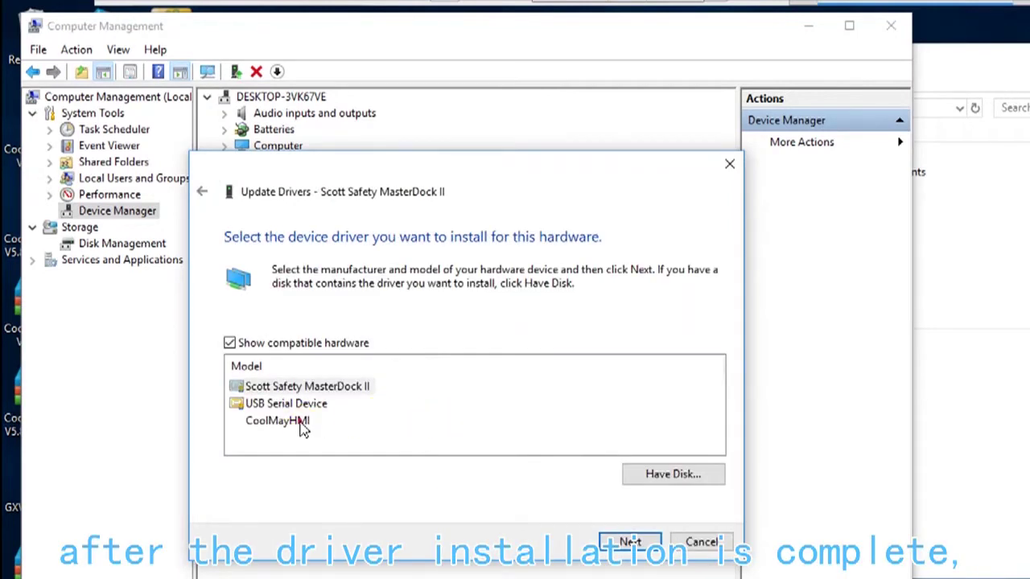
- Install the unsigned CoolMayHMI driver anyway, then close Computer Management
click(299, 421)
click(612, 541)
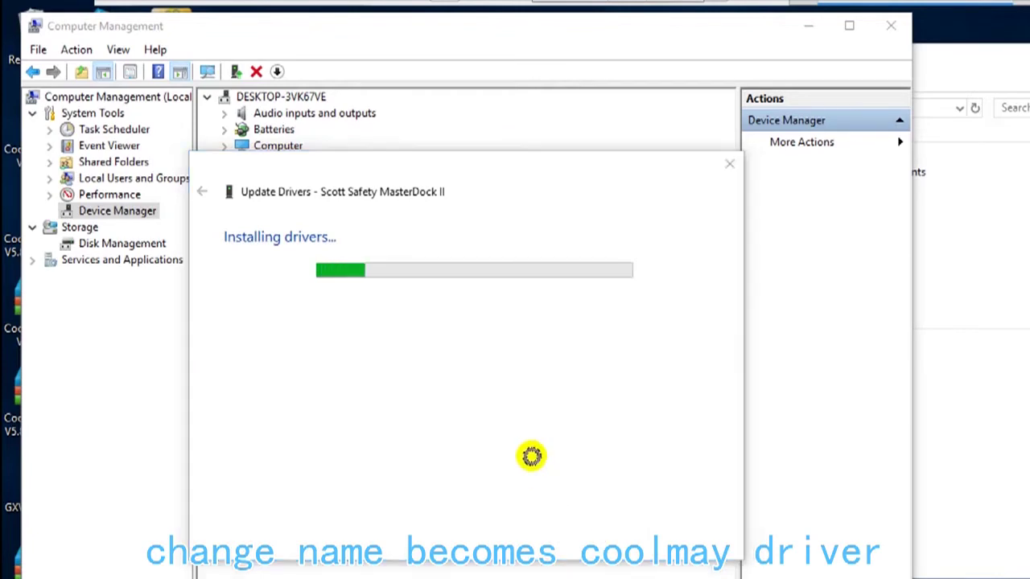
click(575, 351)
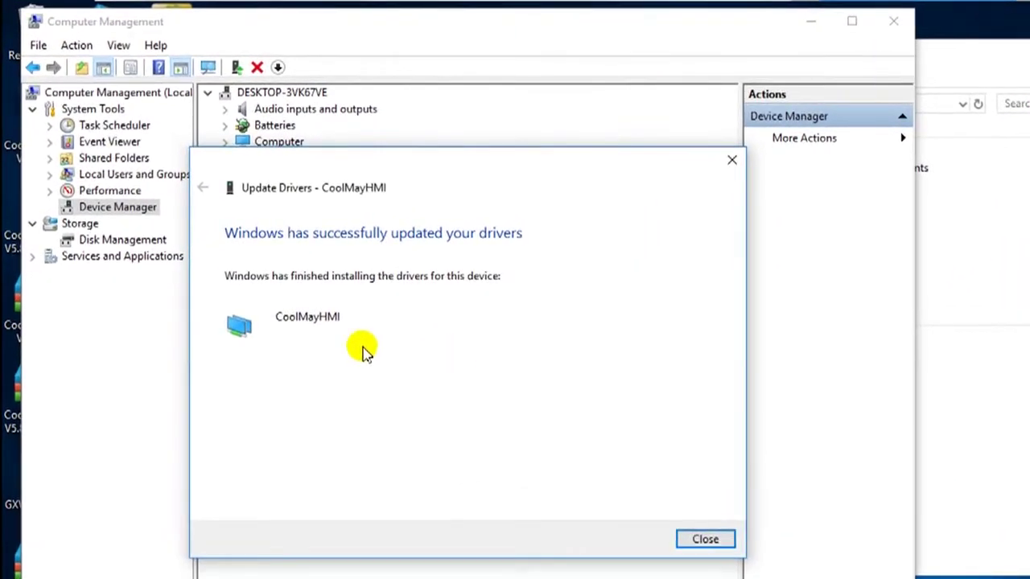
click(701, 538)
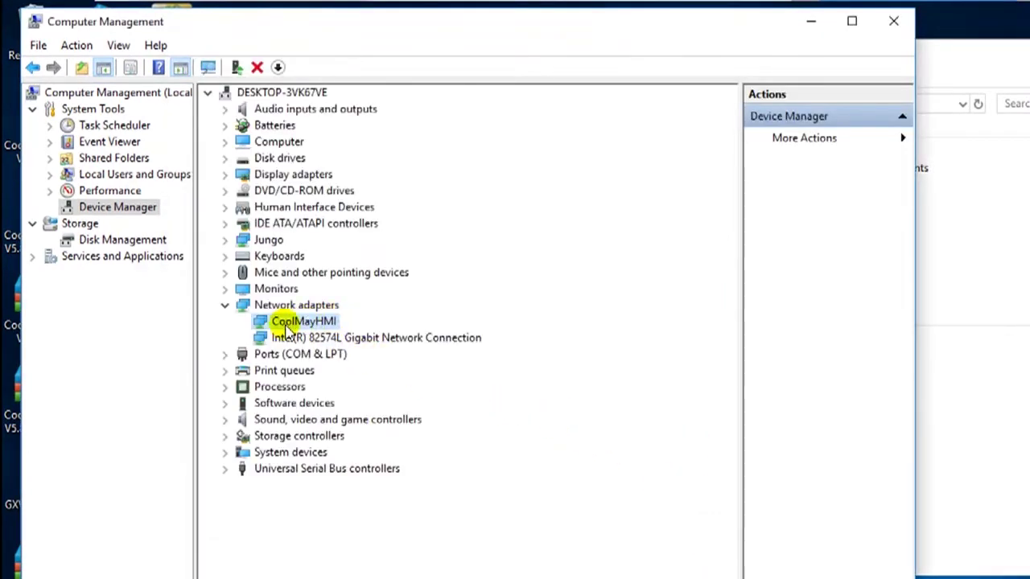
click(892, 21)
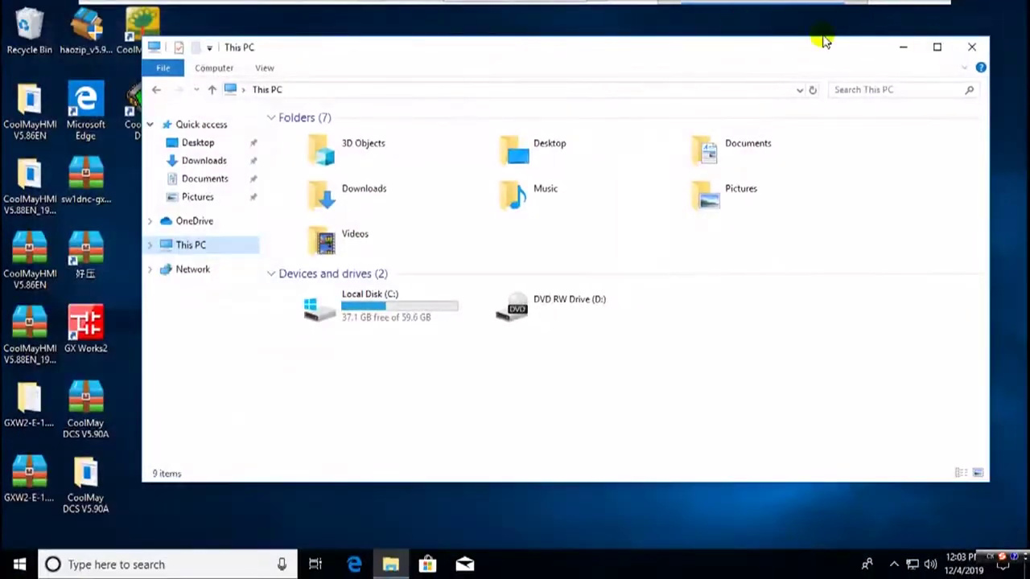
- Close Explorer and go from the tray network icon to Network Connections' usb_xhci connection
click(974, 45)
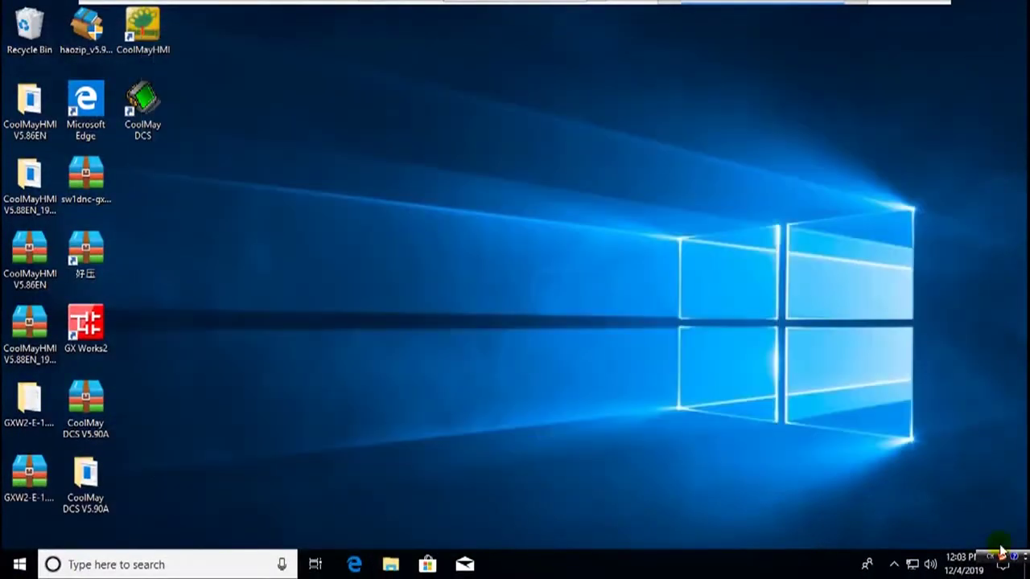
click(1003, 571)
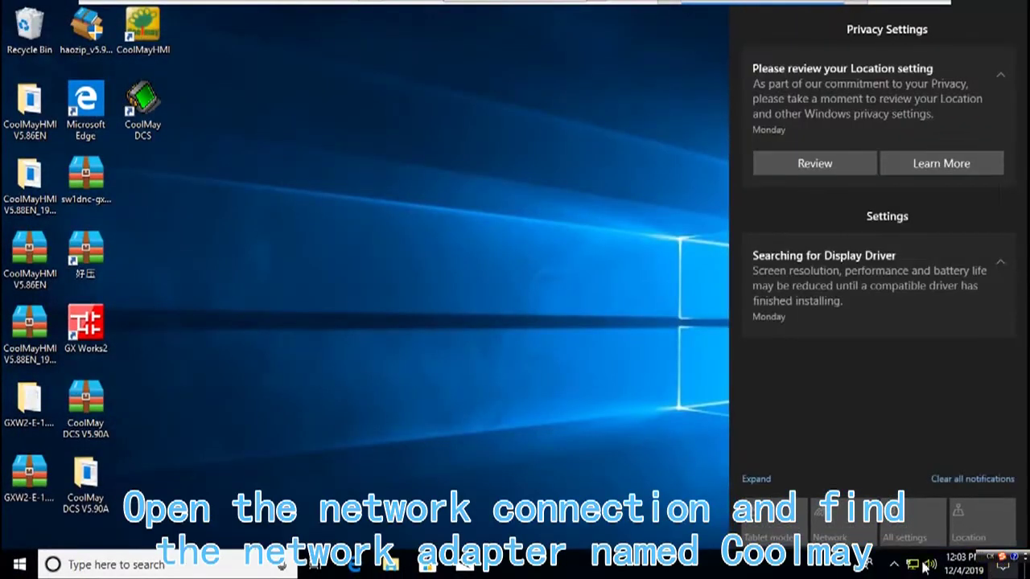
click(634, 479)
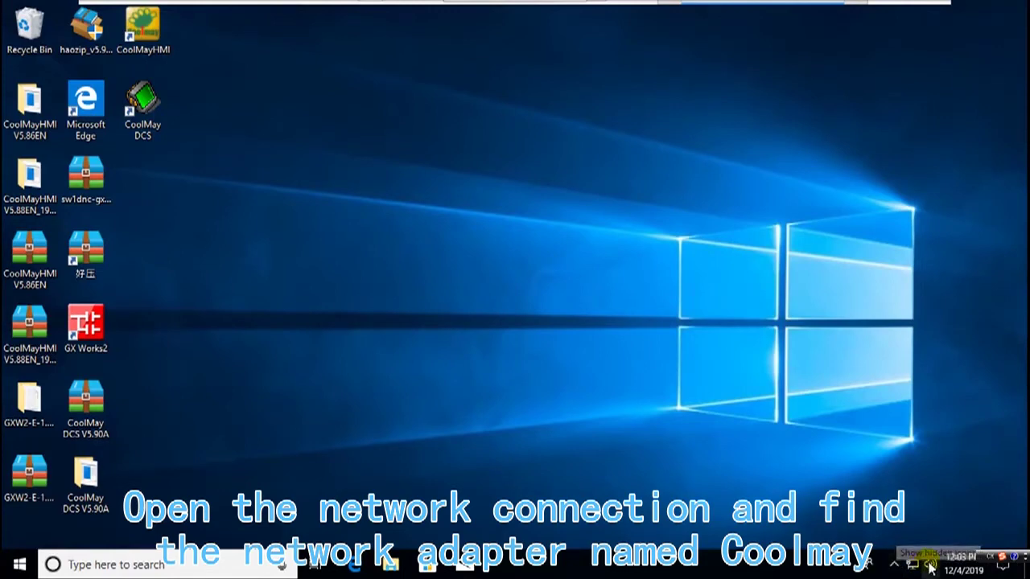
right_click(911, 568)
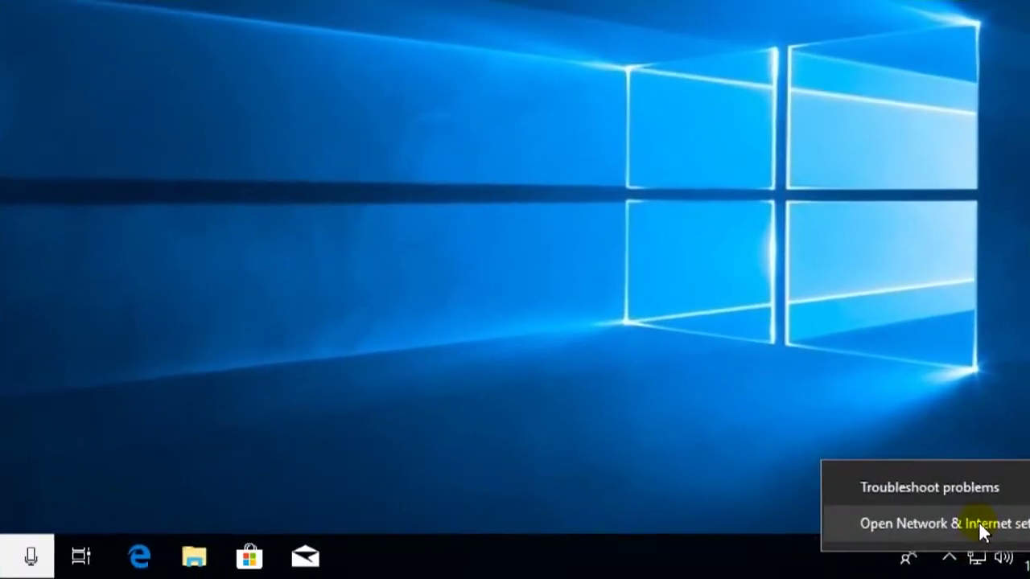
click(912, 540)
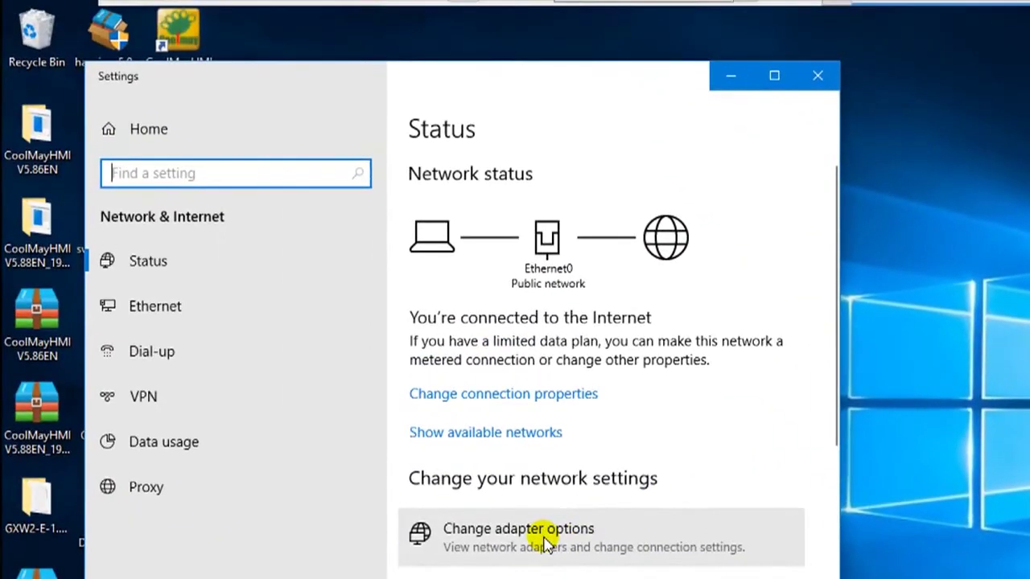
click(547, 543)
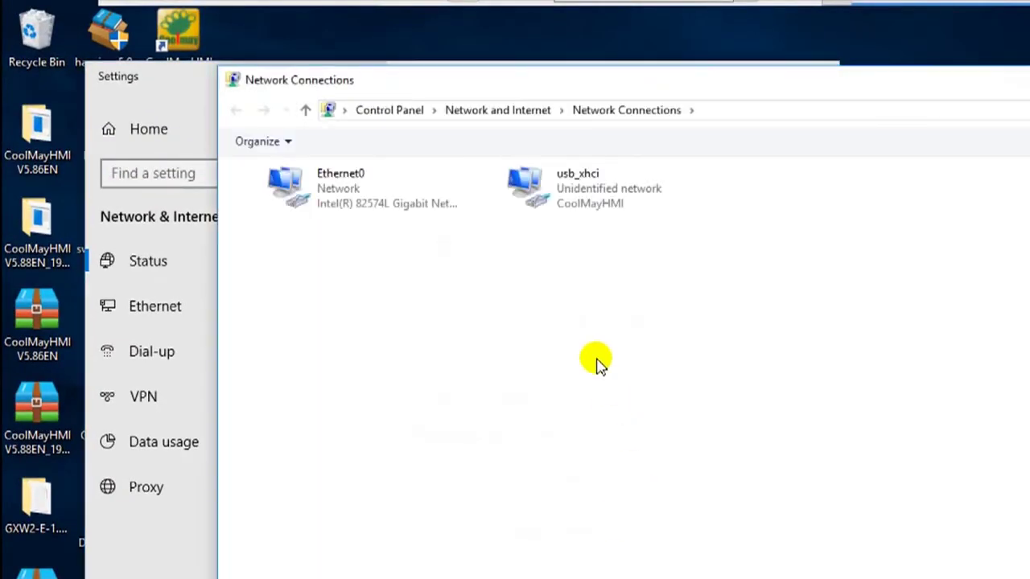
right_click(598, 205)
- Give usb_xhci a static IPv4 address 222.222.222.6 with mask 255.255.255.0 and apply
click(640, 374)
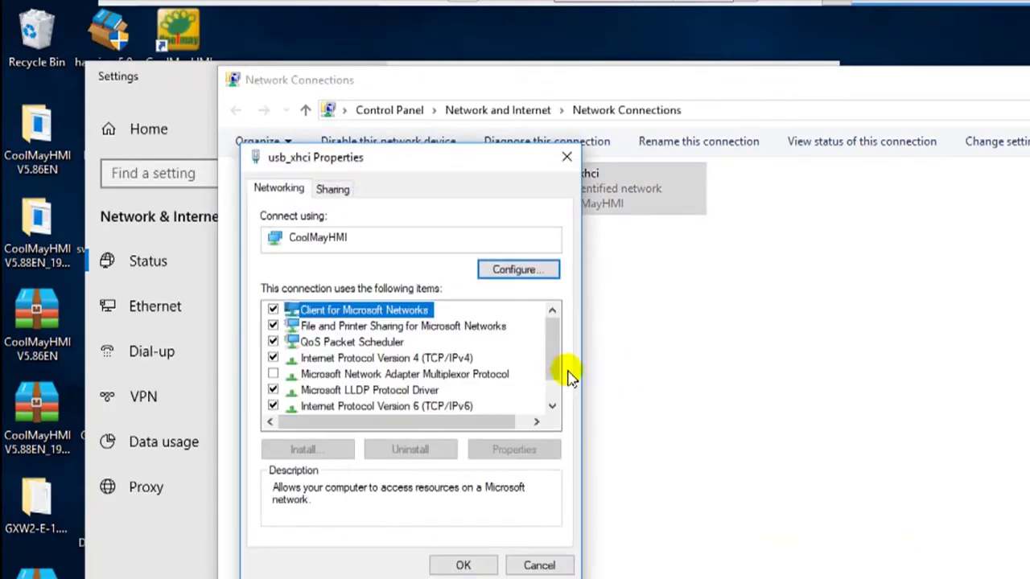
double_click(432, 360)
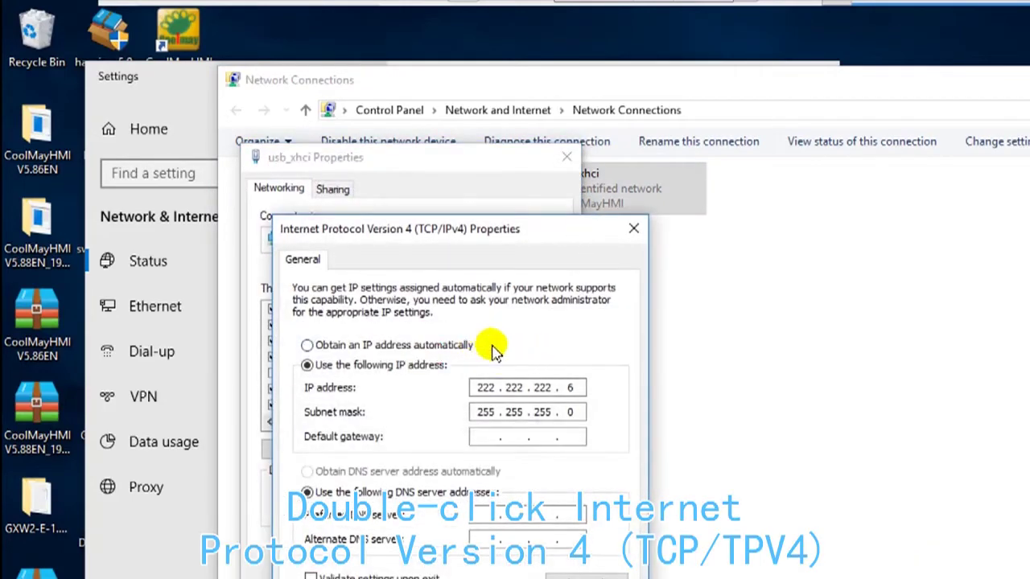
click(311, 346)
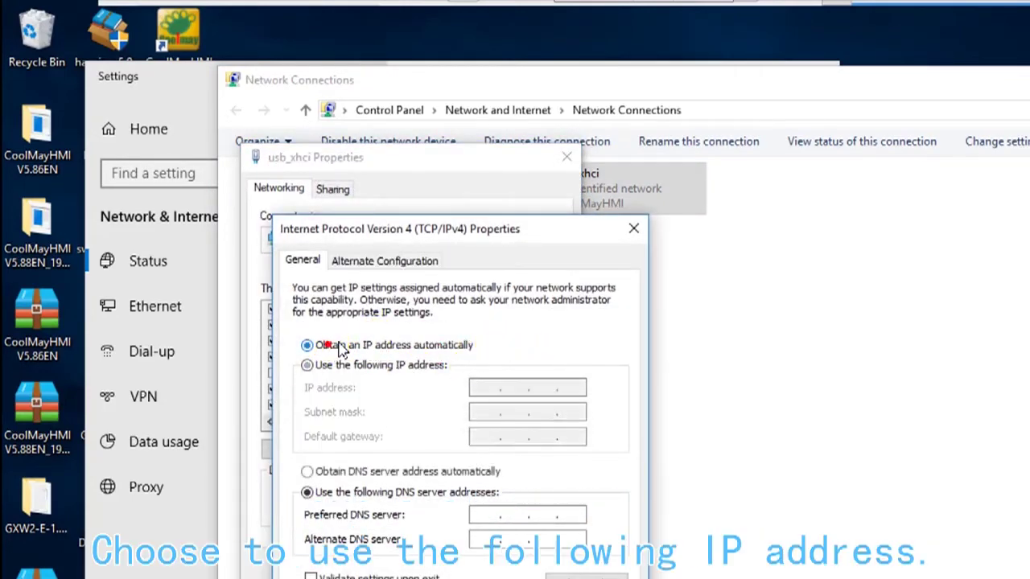
click(307, 365)
click(484, 386)
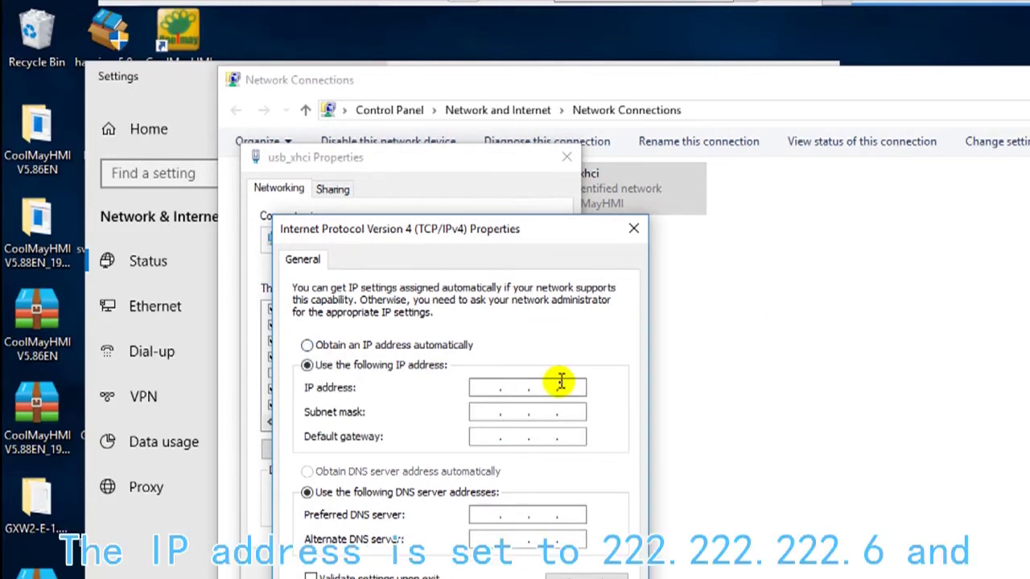
text(222 . )
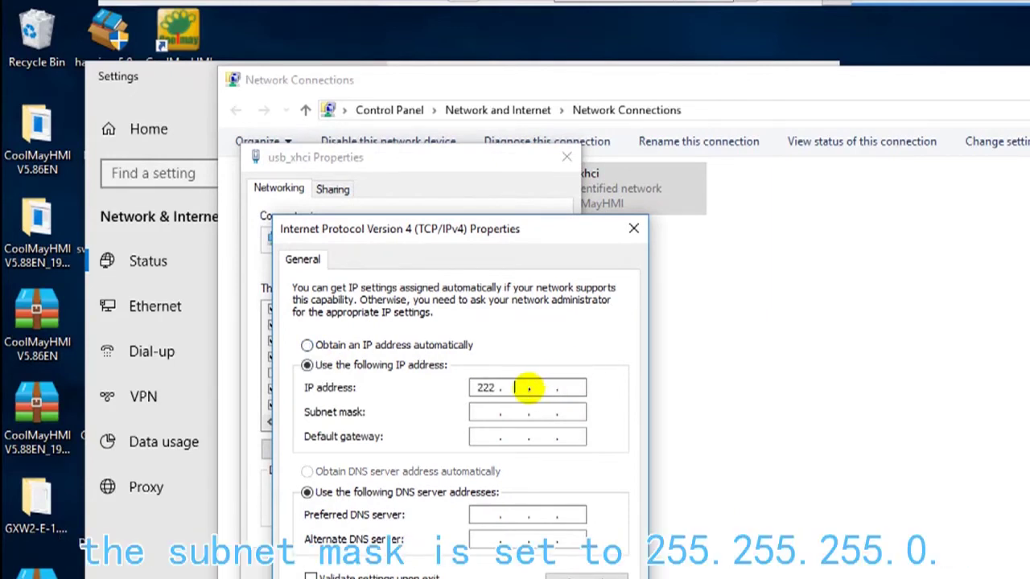
text(222 . 222 . )
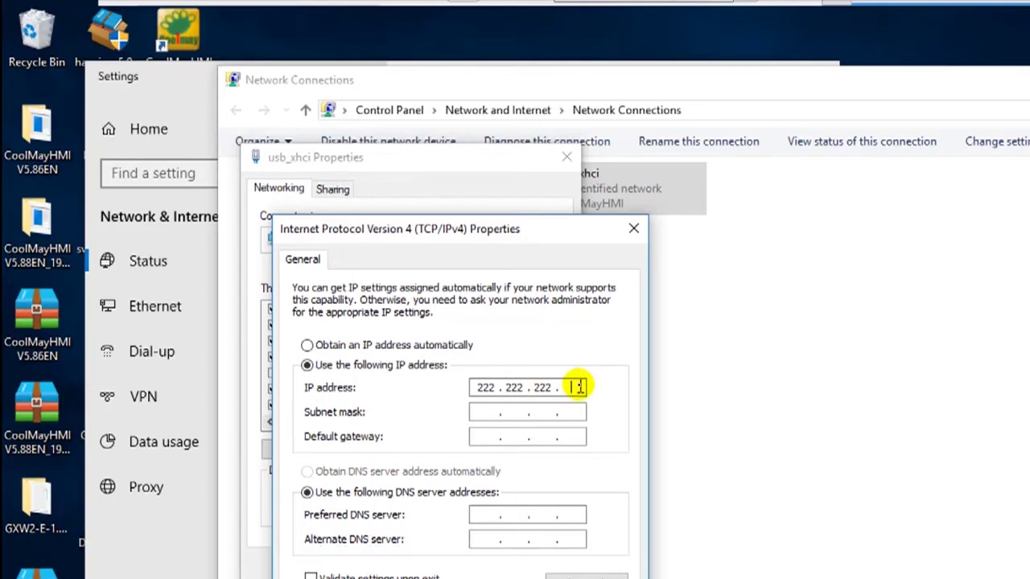
text(6)
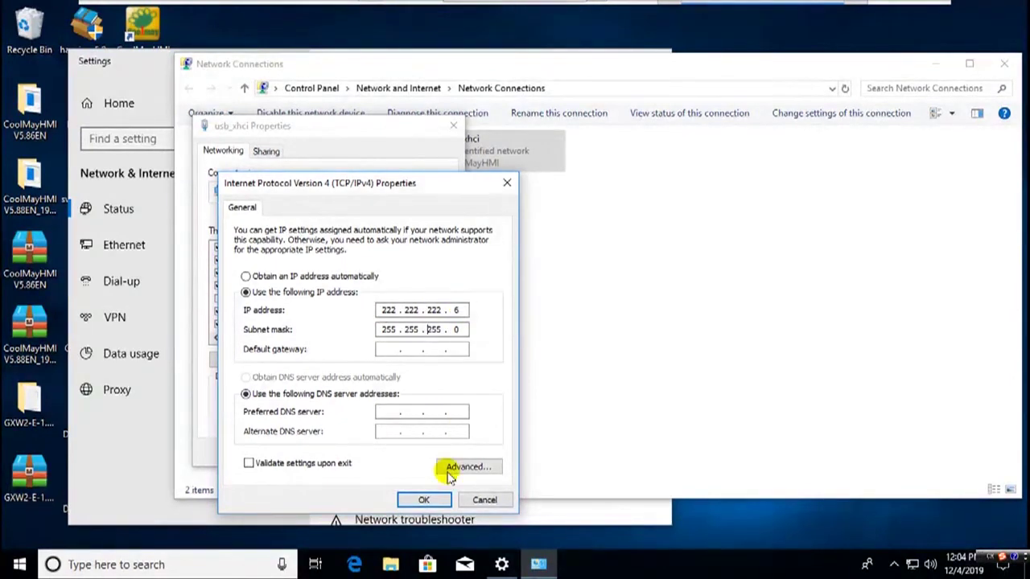
click(423, 500)
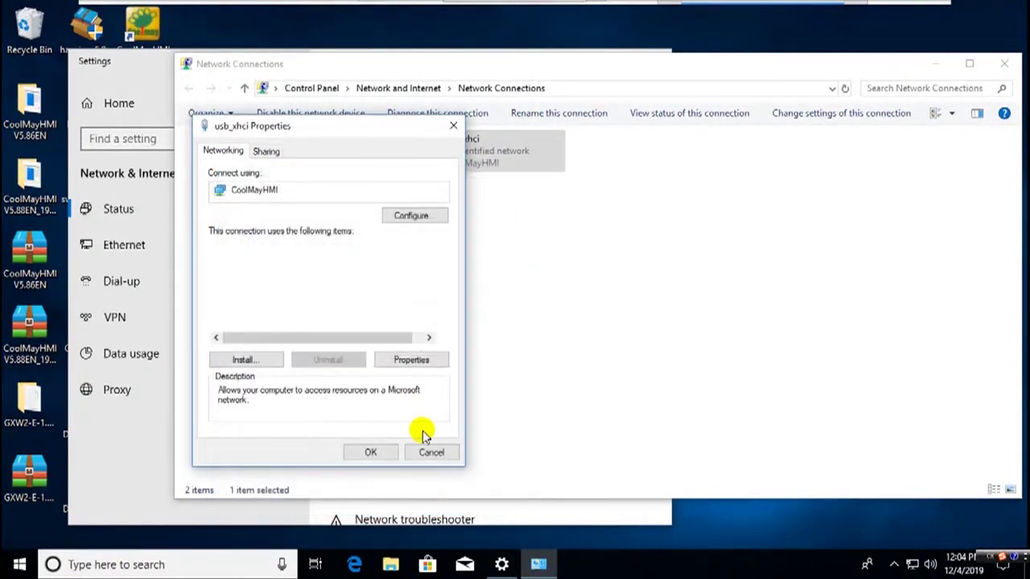
click(370, 452)
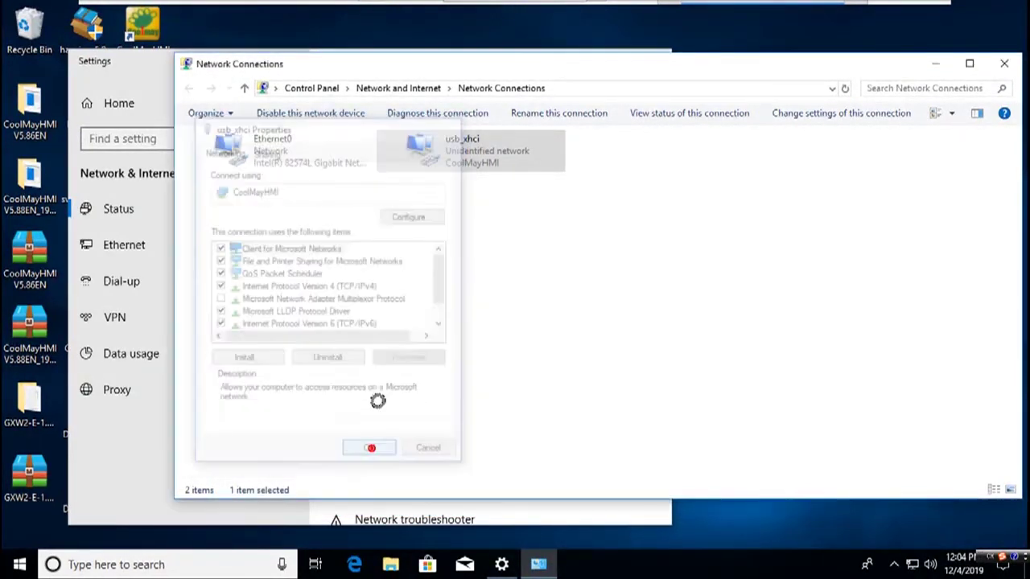
- Tick Run as administrator in the CoolMayHMI shortcut's advanced properties and save
click(997, 64)
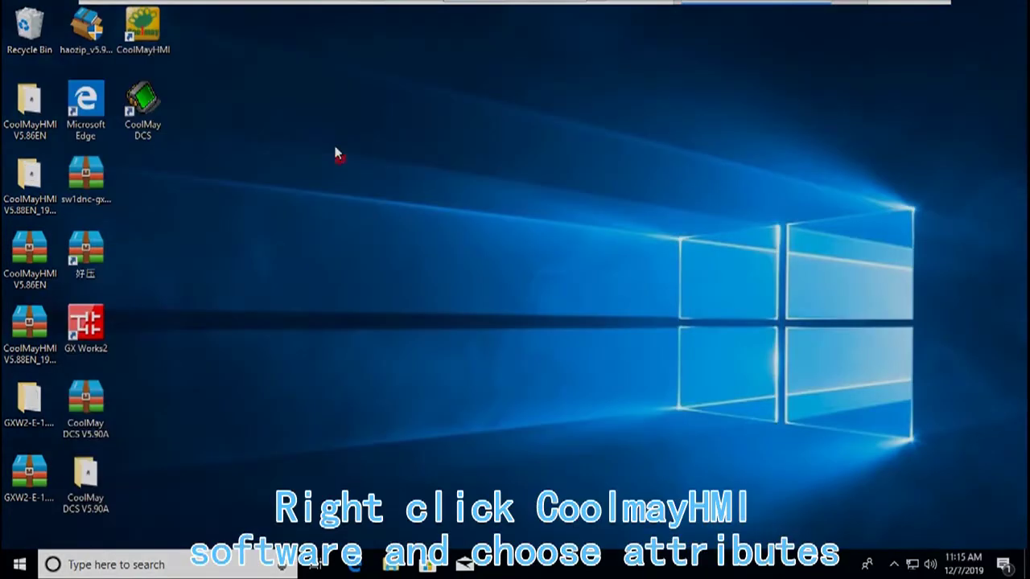
right_click(150, 50)
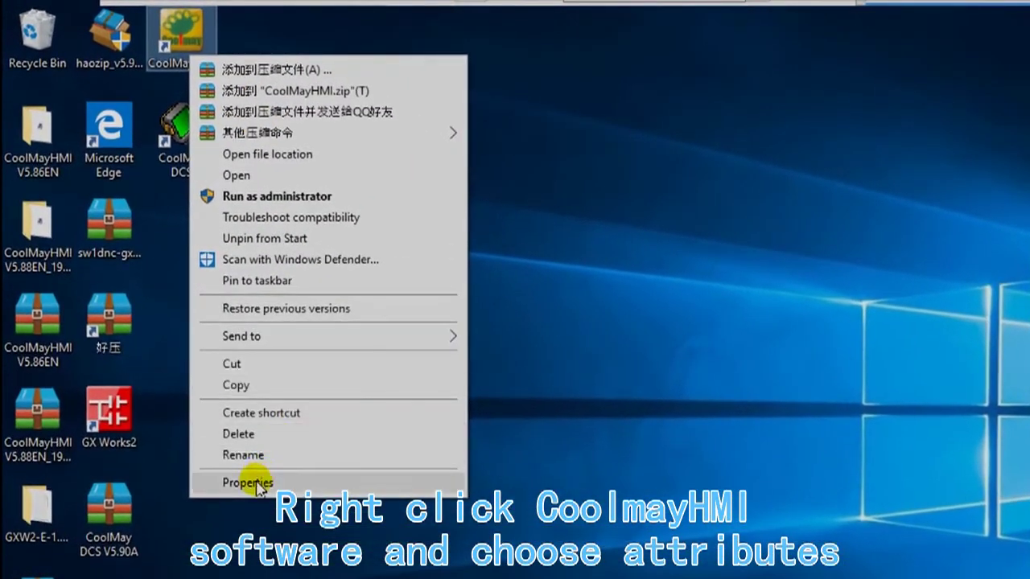
click(201, 381)
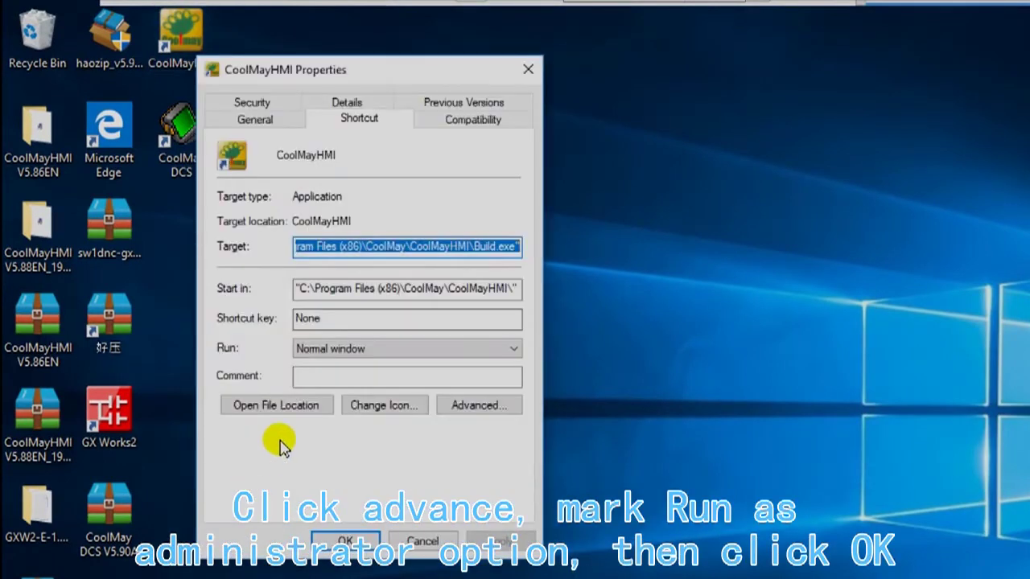
click(468, 409)
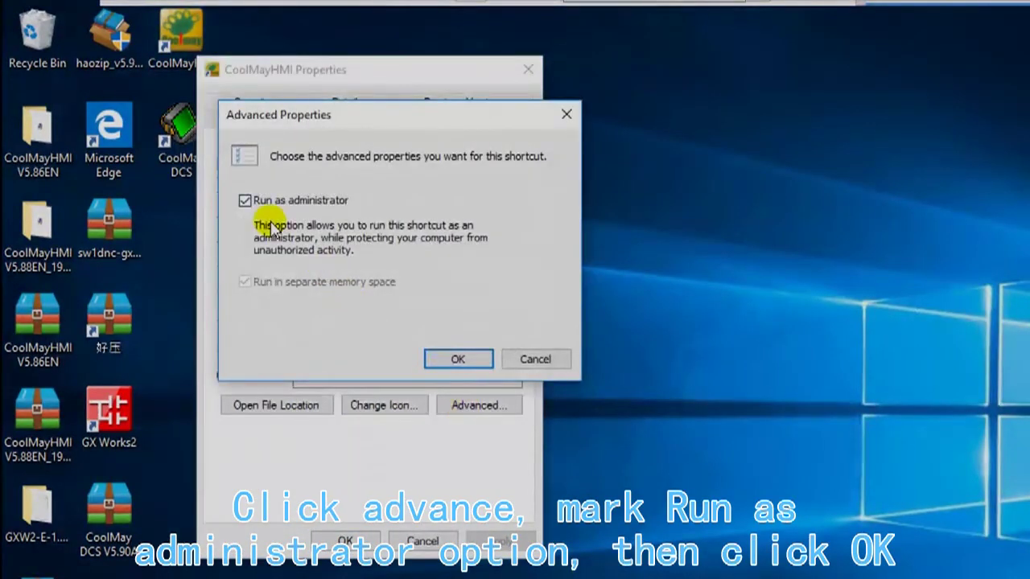
click(245, 201)
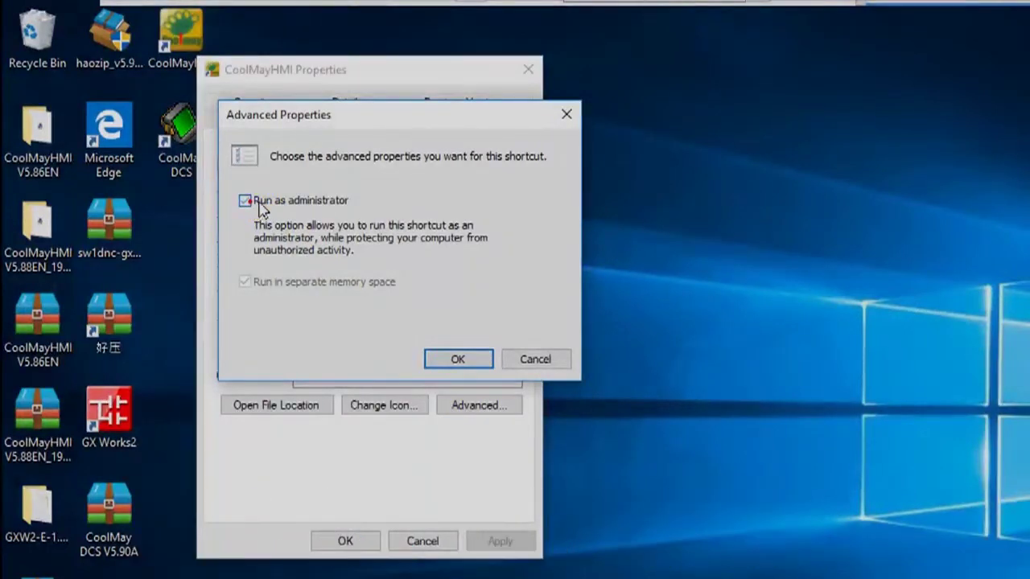
click(446, 359)
click(344, 541)
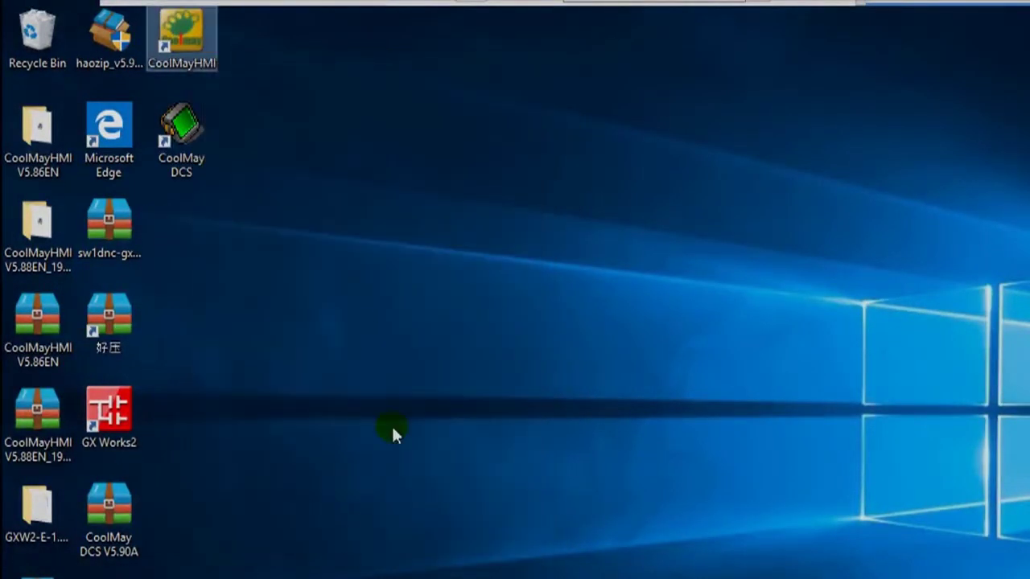
click(262, 119)
- Launch CoolMayHMI with administrator rights and start a new project file
double_click(206, 63)
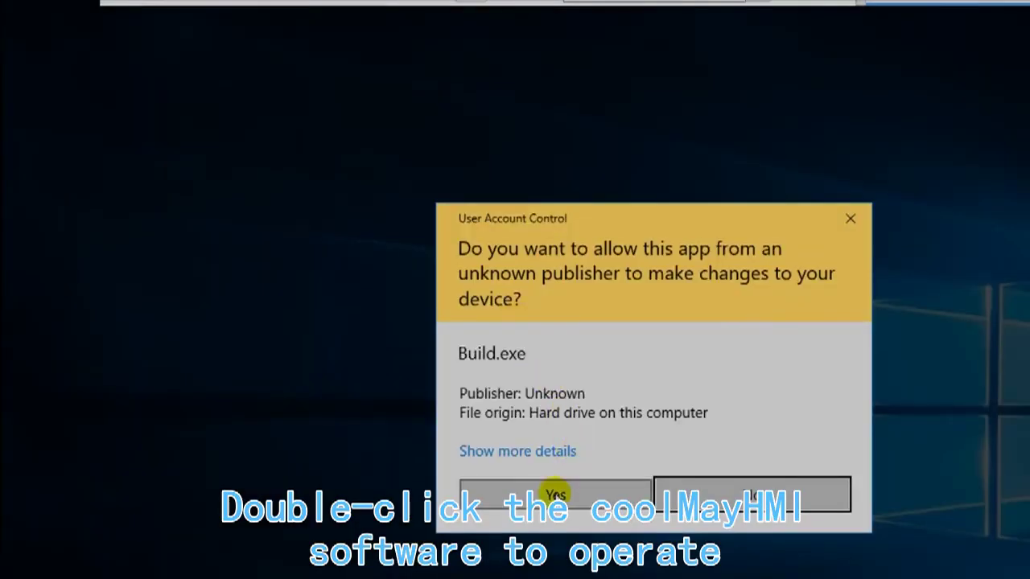
click(556, 493)
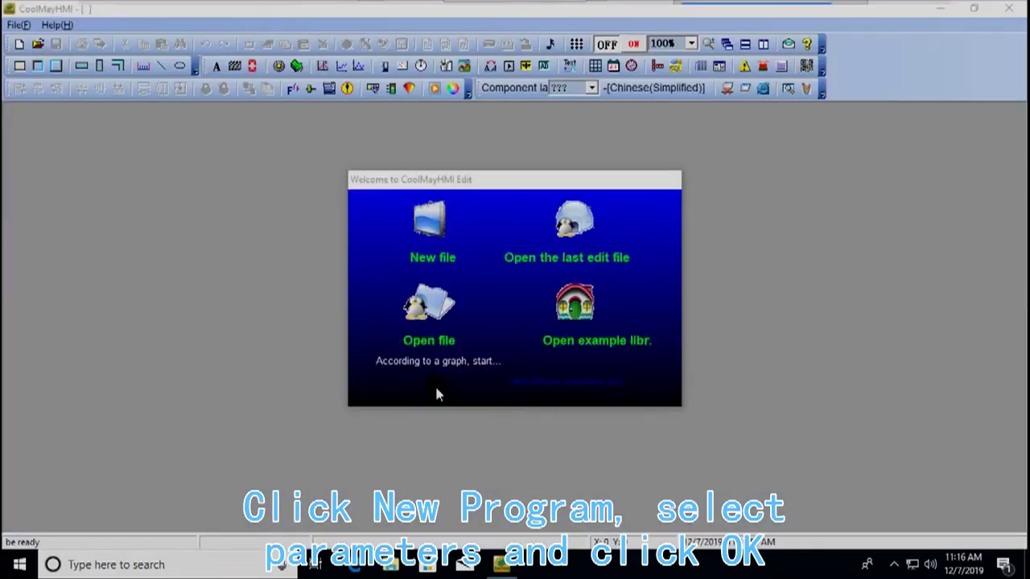
click(425, 235)
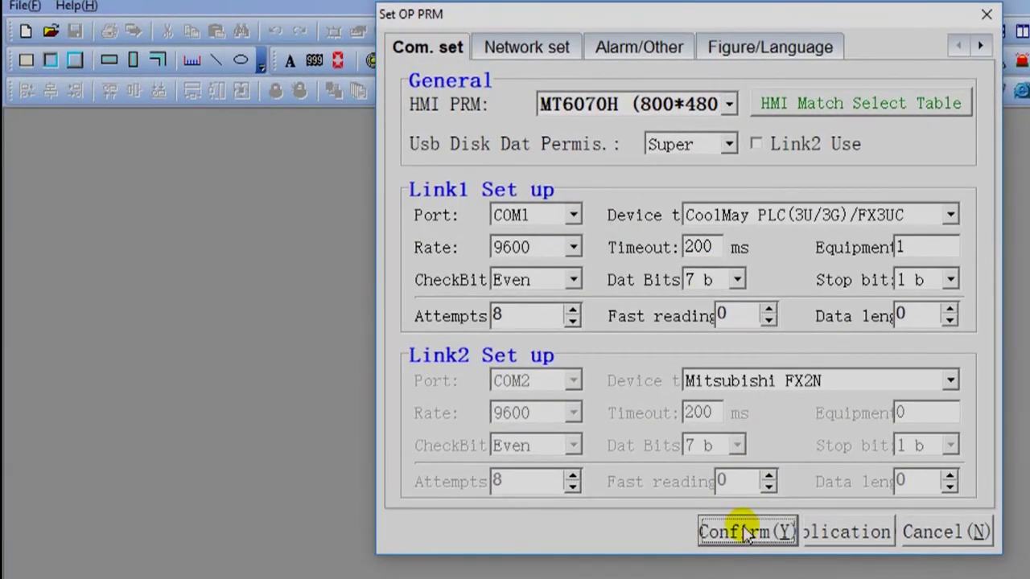
- Accept the MT6070H/COM1 parameters and place a default bit operation button on Window1
click(747, 535)
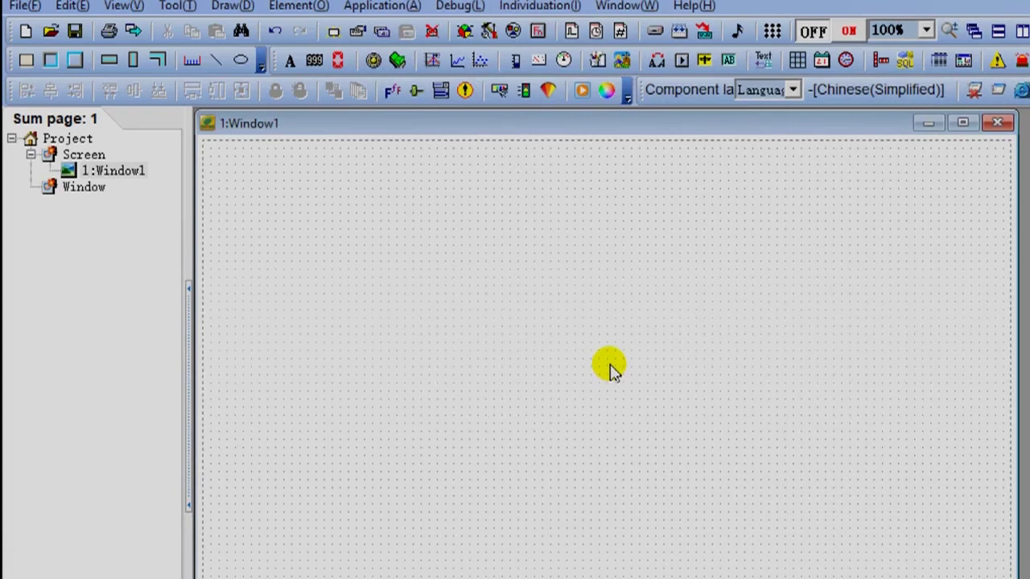
click(396, 60)
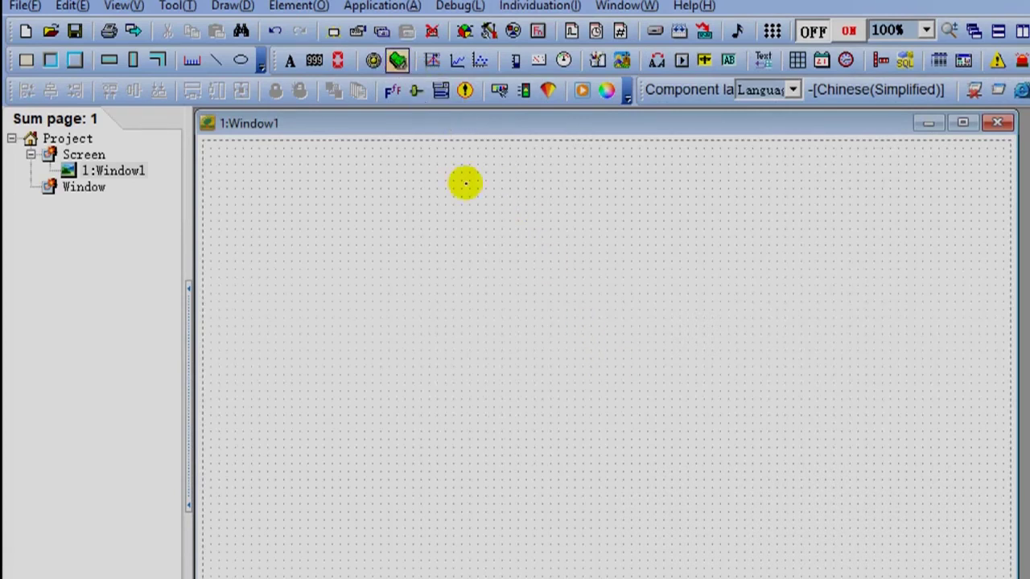
click(521, 322)
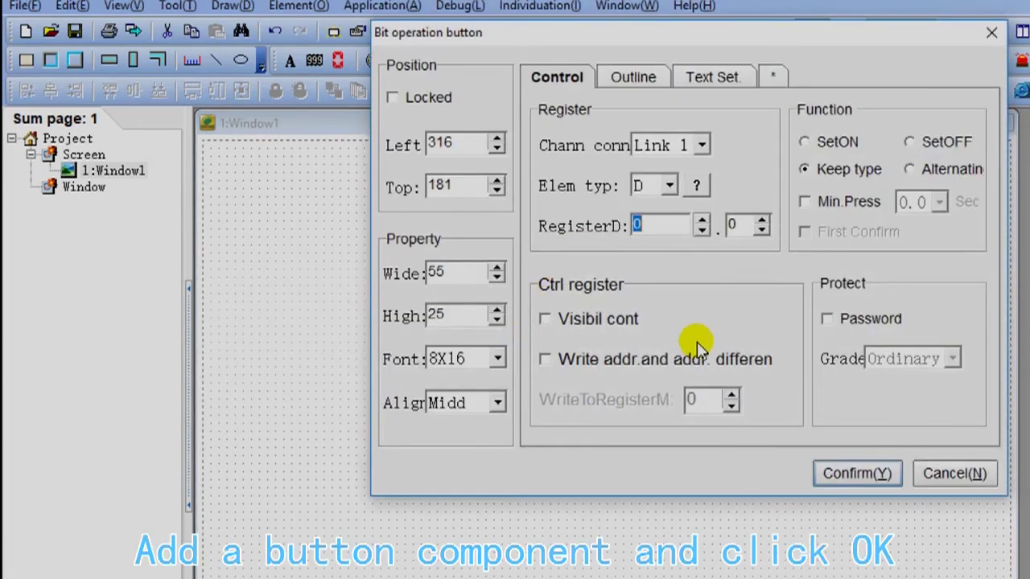
click(857, 473)
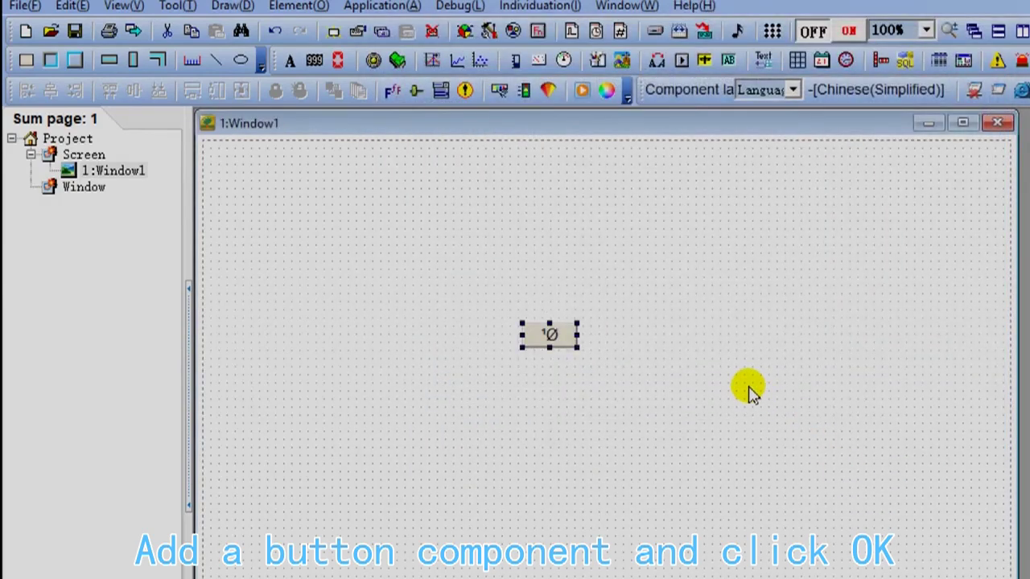
- Compile the project and accept the prompt to save it first
click(386, 7)
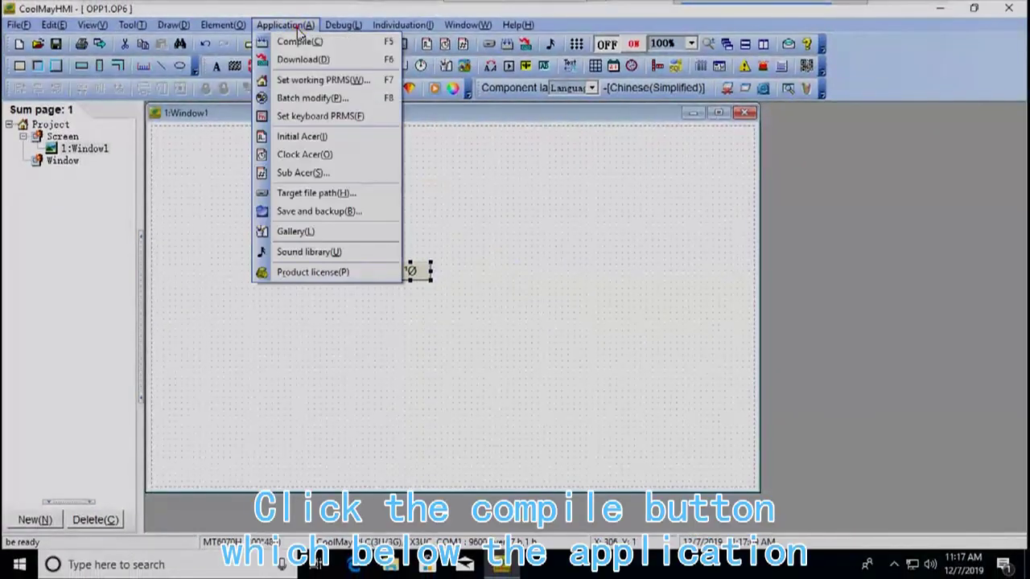
click(312, 42)
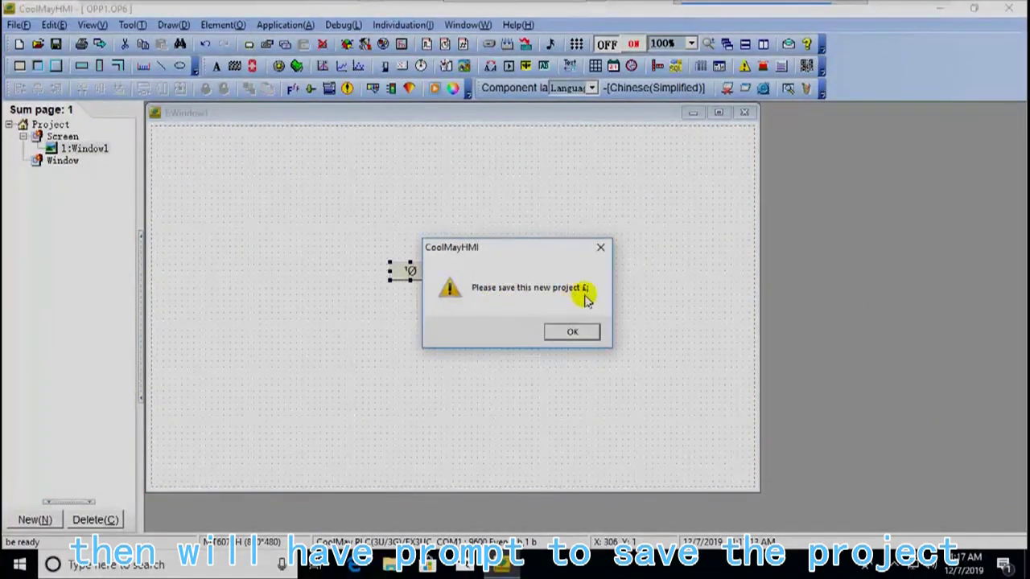
click(572, 332)
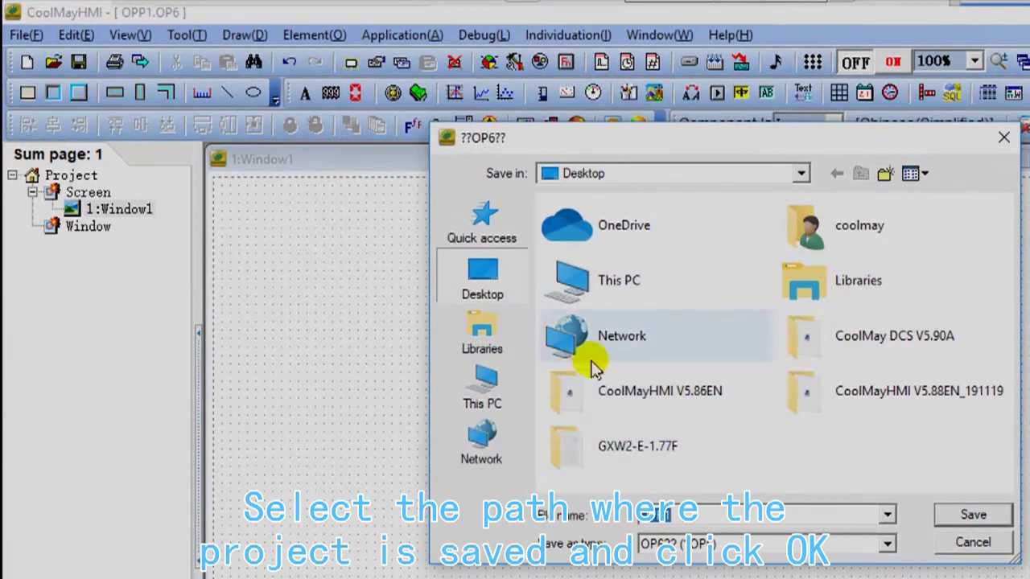
- Save as OPP1 on the Desktop, compile successfully, and open the GIUpdate download tool
click(973, 516)
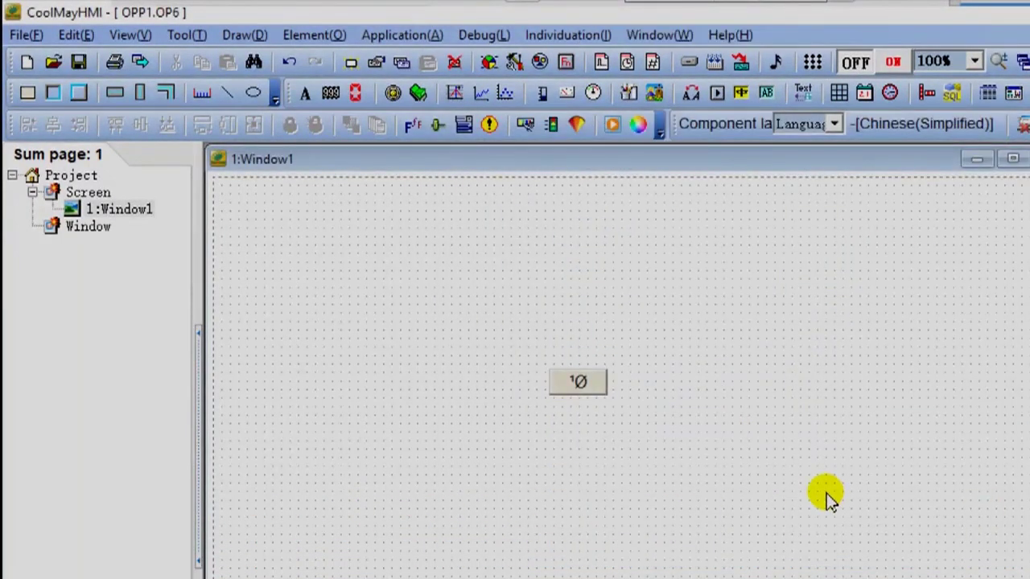
click(410, 35)
click(416, 61)
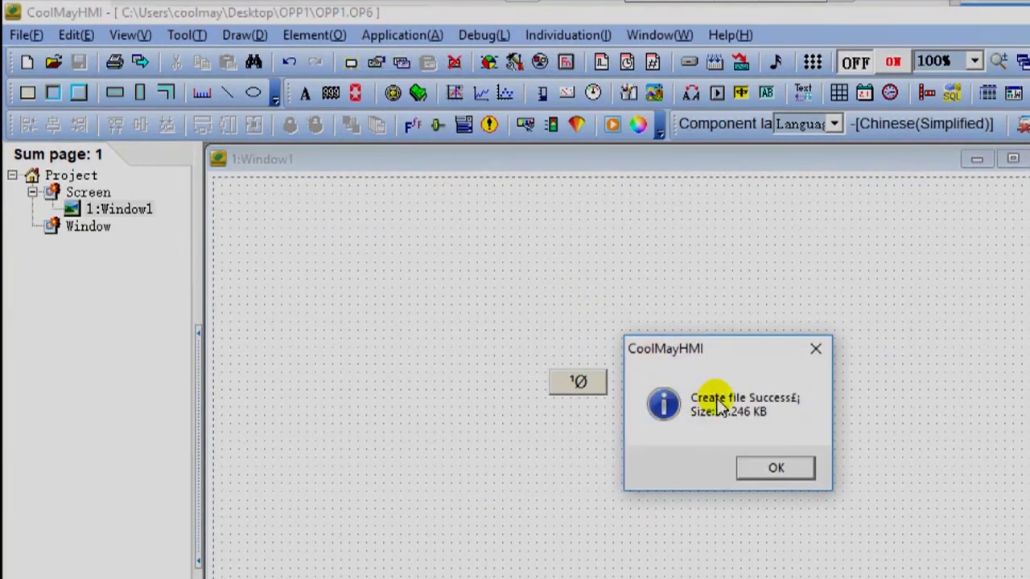
click(802, 468)
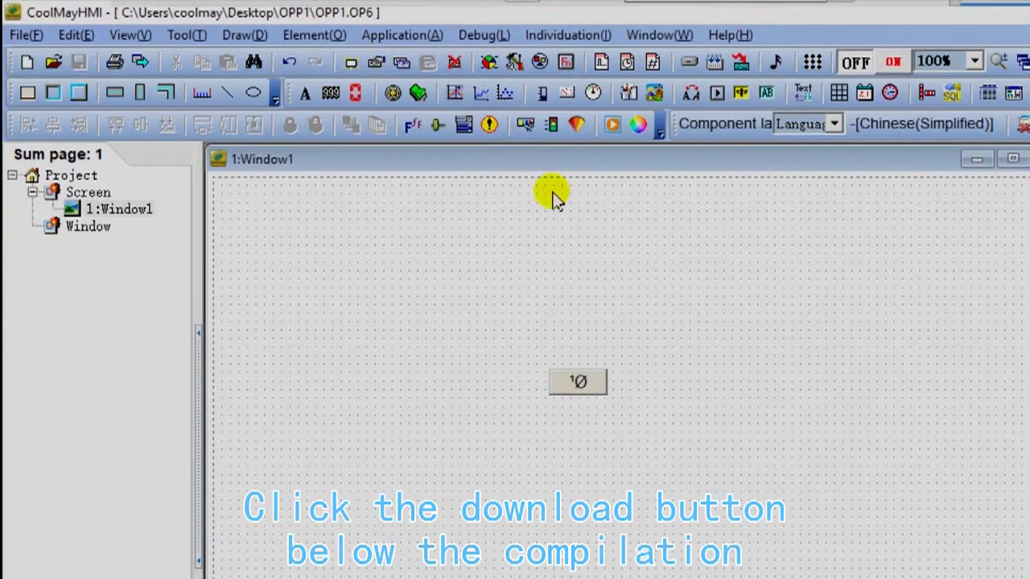
click(406, 35)
click(422, 86)
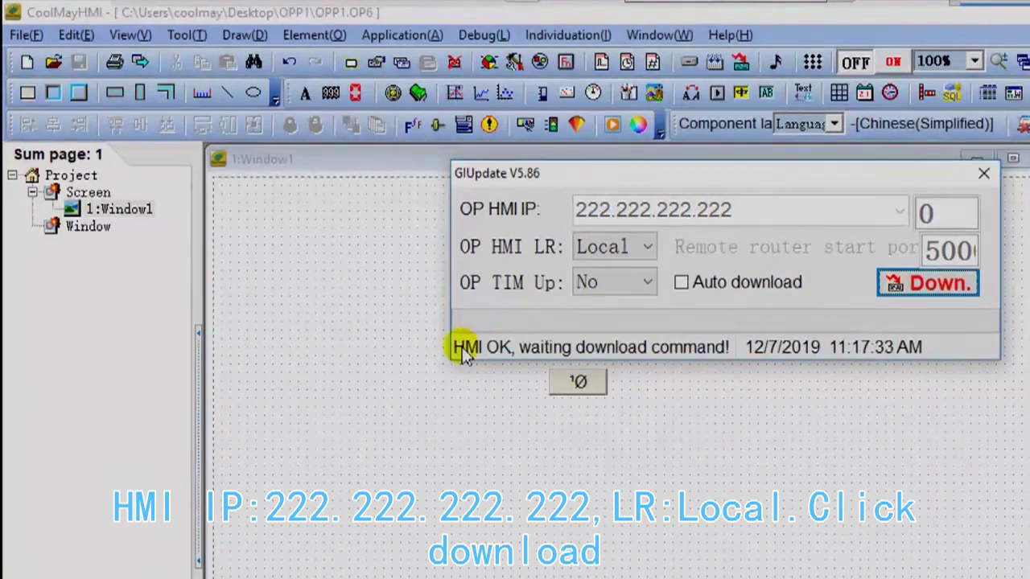
- Download OPP1 to the HMI at 222.222.222.222, then close GIUpdate and exit CoolMayHMI
click(919, 289)
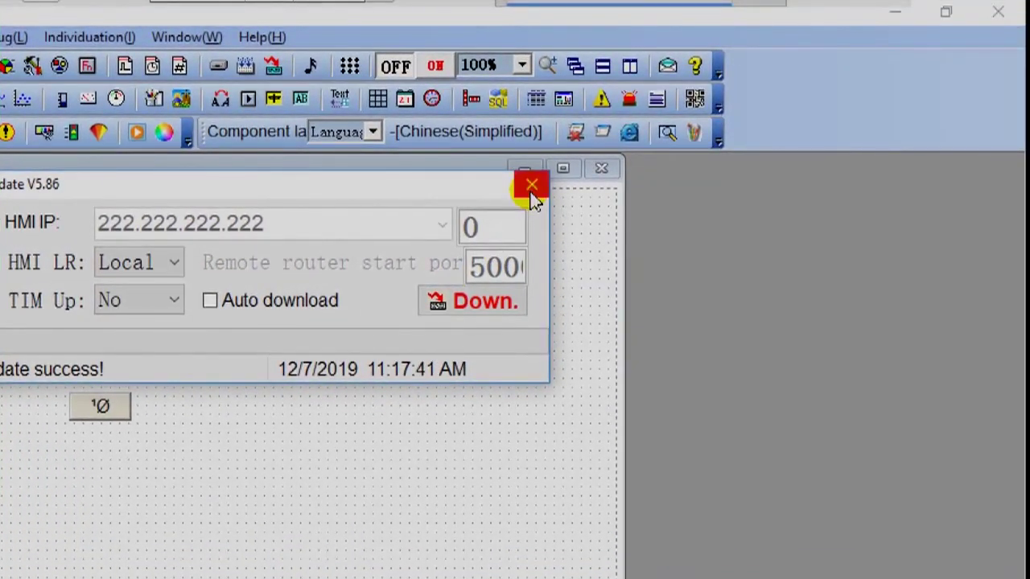
click(531, 188)
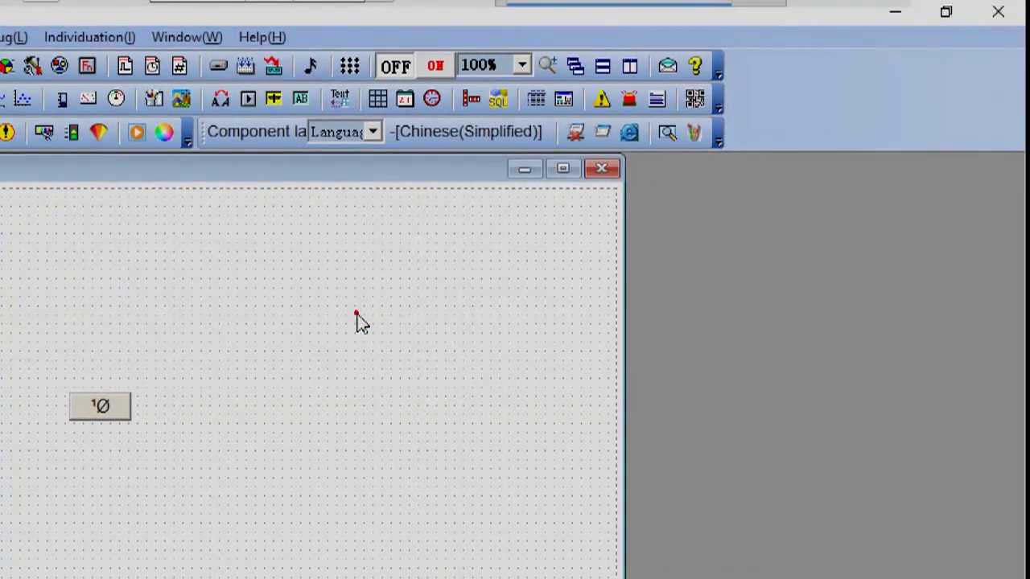
click(1010, 12)
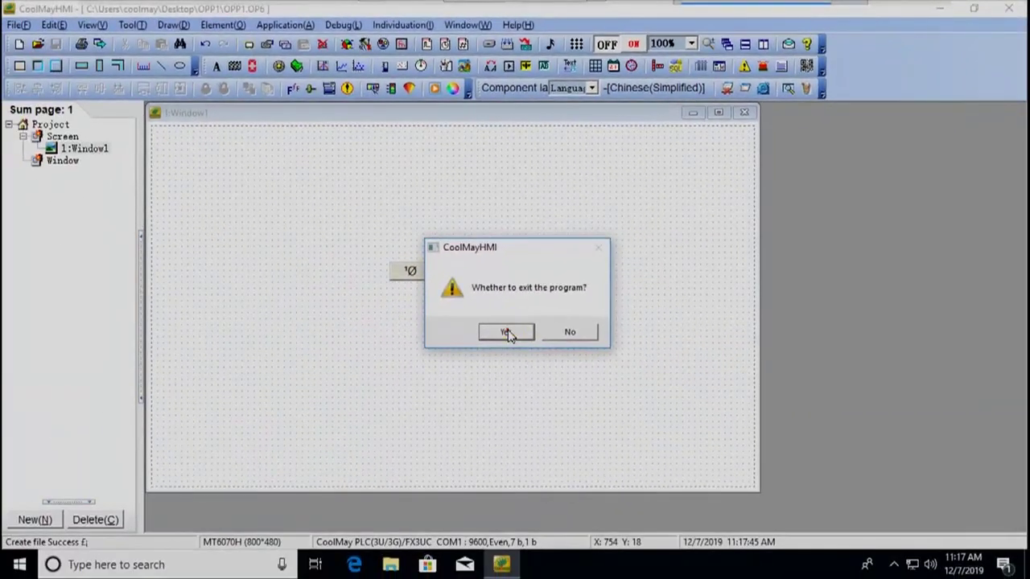
click(507, 333)
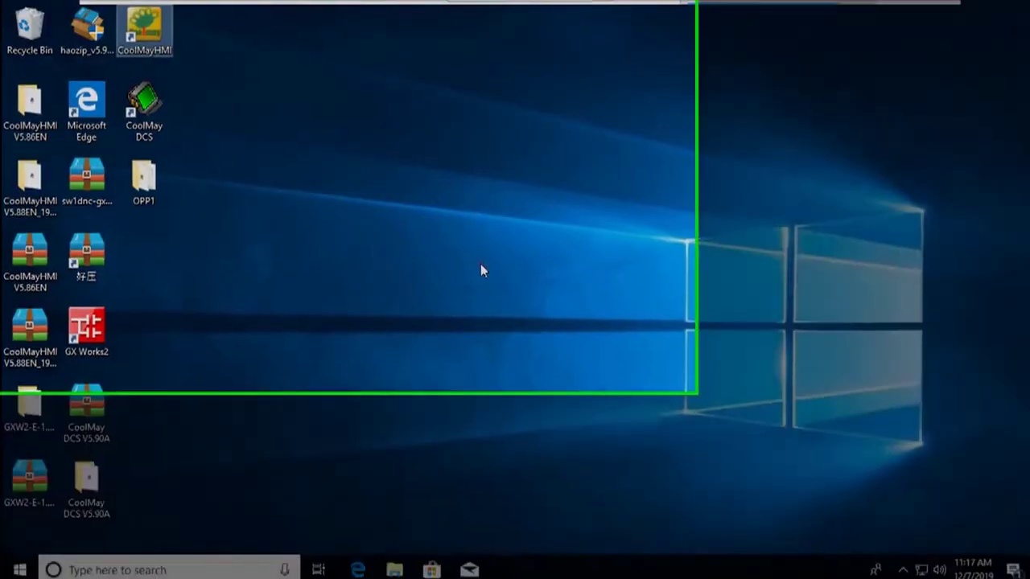
click(439, 256)
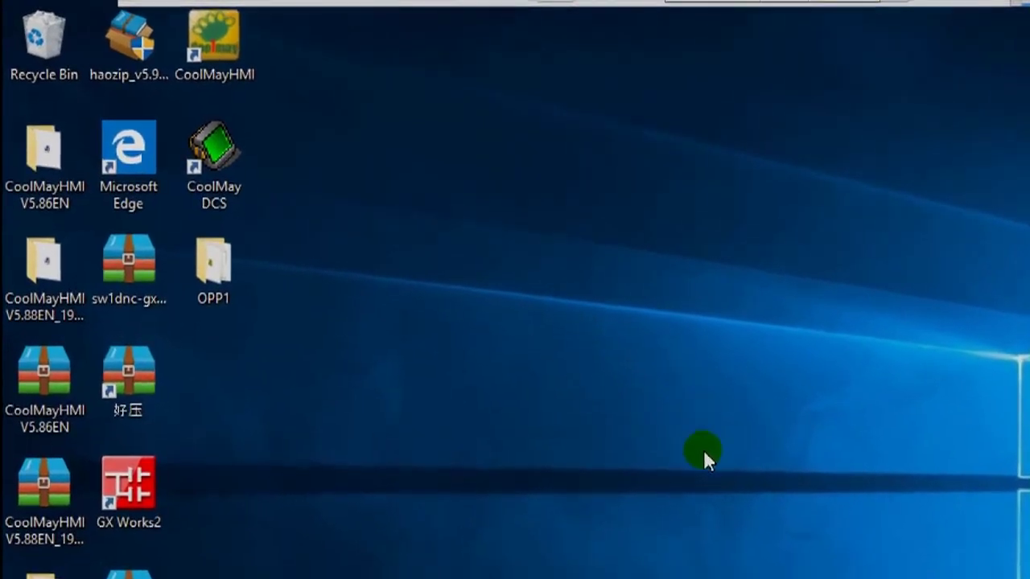